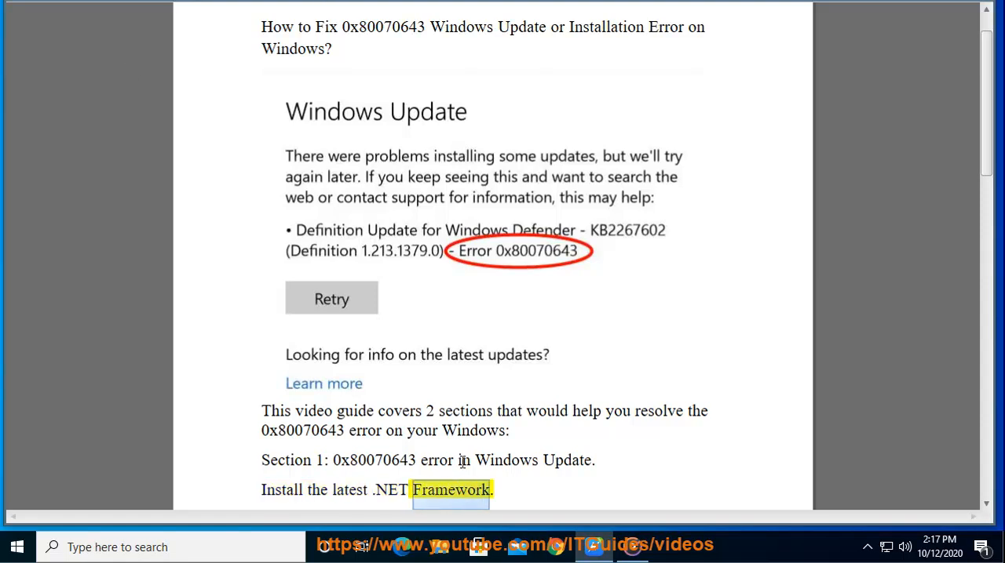
Copy ".NET Framework." from the document and search for it on Google in Chrome
{"action": "left_click", "coordinate": [525, 485]}
{"action": "left_click_drag", "start_coordinate": [489, 493], "coordinate": [375, 493]}
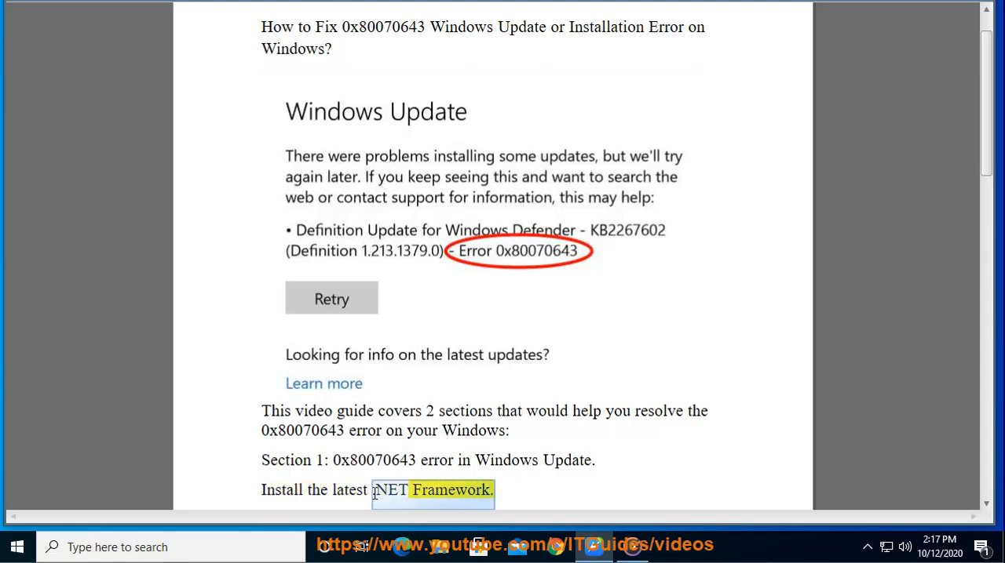
{"action": "right_click", "coordinate": [388, 492]}
{"action": "left_click", "coordinate": [410, 310]}
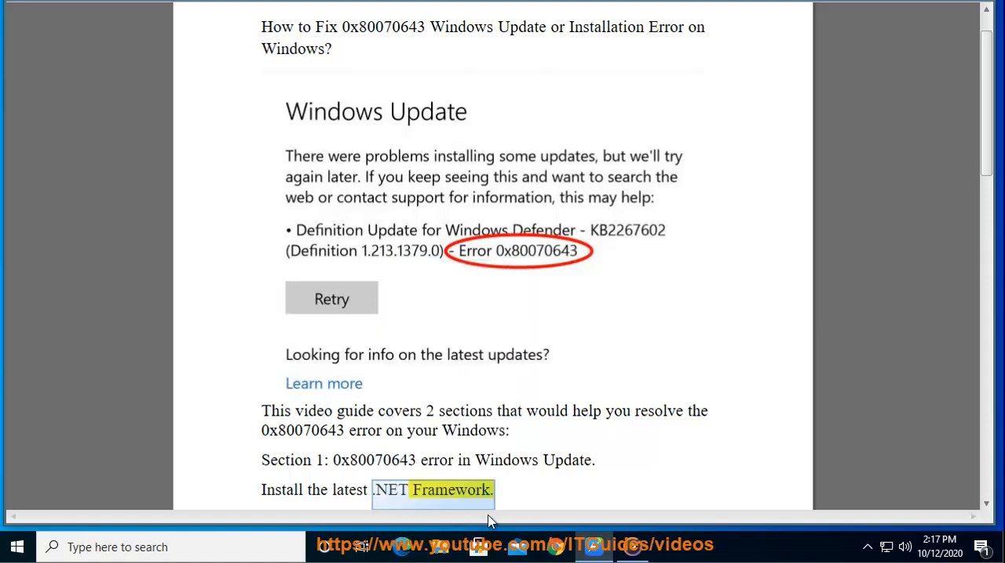
{"action": "left_click", "coordinate": [557, 549]}
{"action": "double_click", "coordinate": [225, 18]}
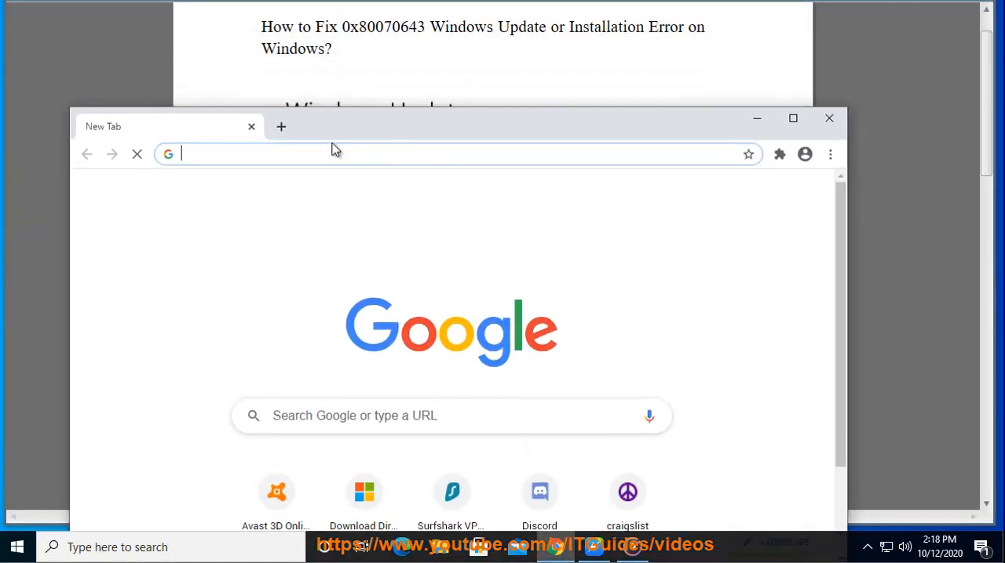
{"action": "right_click", "coordinate": [317, 154]}
{"action": "left_click", "coordinate": [354, 282]}
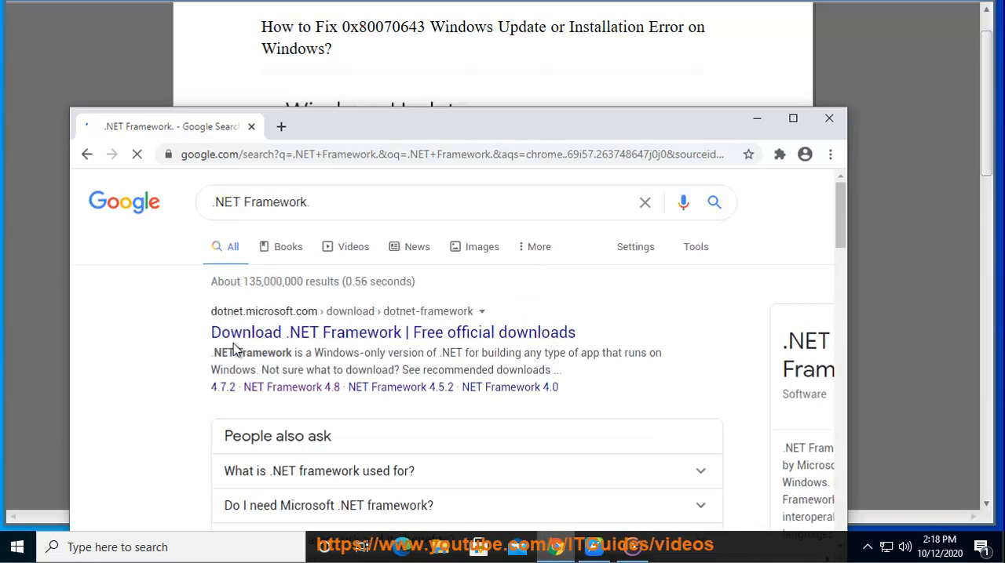
Try to install .NET Framework 4.8 from the downloaded ndp48-web.exe, allow it to make changes, and close the browser and installer
{"action": "left_click", "coordinate": [829, 155]}
{"action": "left_click", "coordinate": [781, 261]}
{"action": "left_click", "coordinate": [323, 292]}
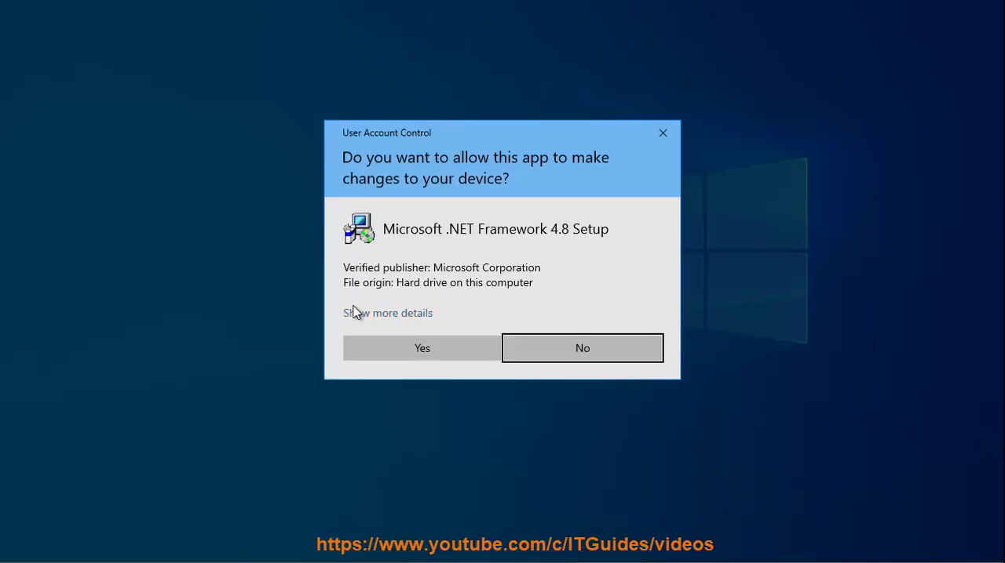
{"action": "left_click", "coordinate": [408, 357]}
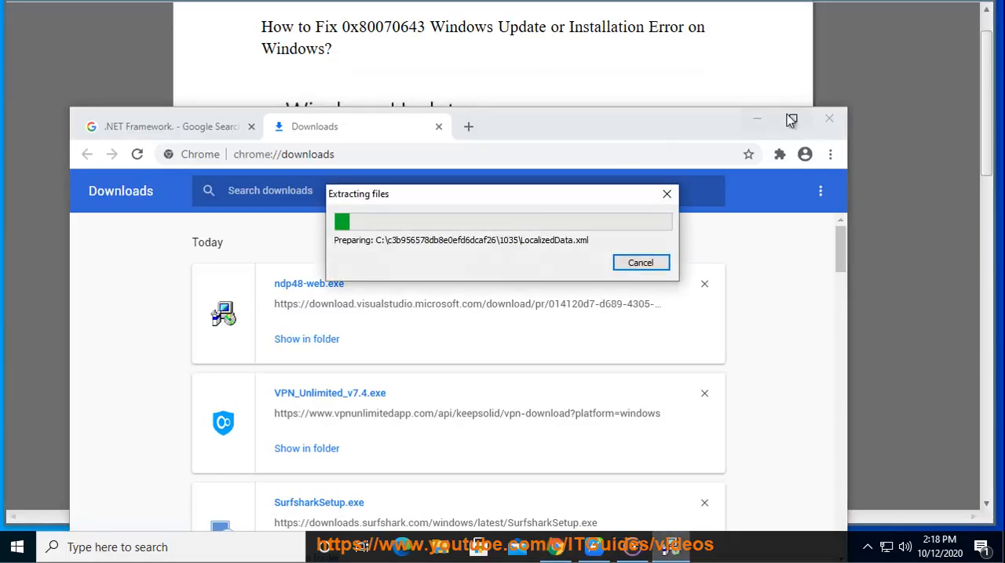
{"action": "left_click", "coordinate": [819, 129]}
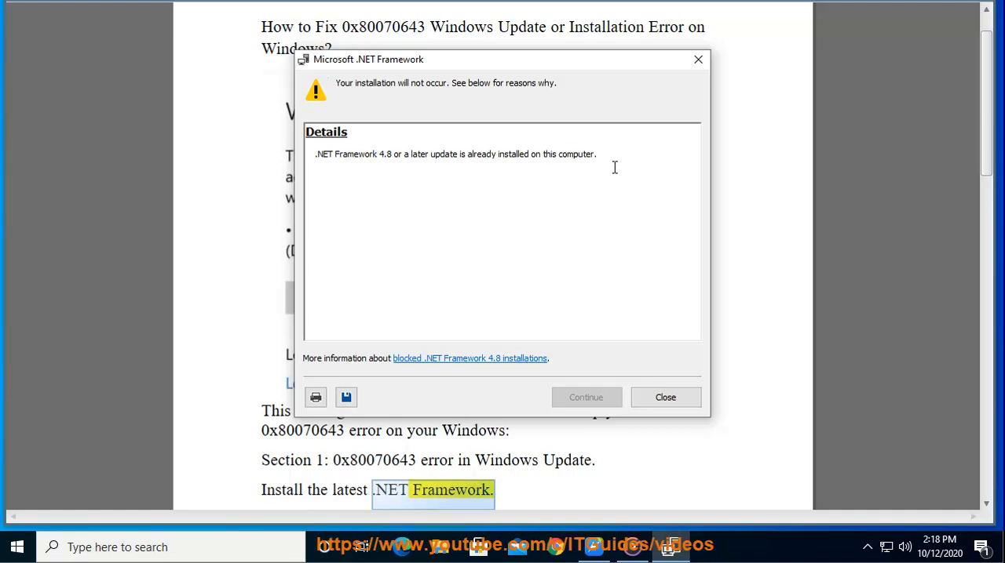
{"action": "left_click", "coordinate": [669, 398]}
{"action": "left_click", "coordinate": [443, 431]}
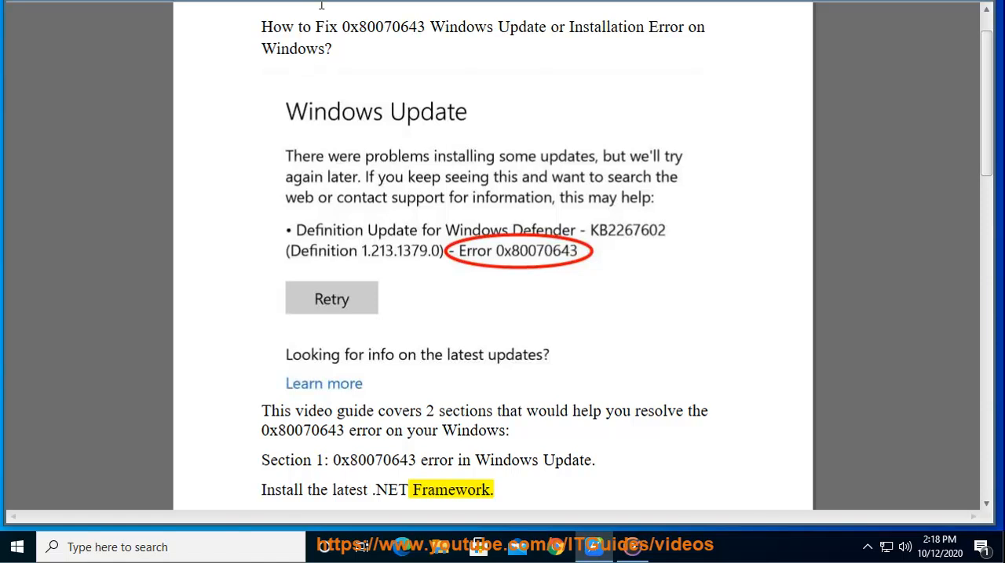
Open Command Prompt as administrator and allow it to make changes
{"action": "left_click", "coordinate": [299, 543]}
{"action": "type", "text": "c"}
{"action": "left_click", "coordinate": [407, 270]}
{"action": "left_click", "coordinate": [442, 353]}
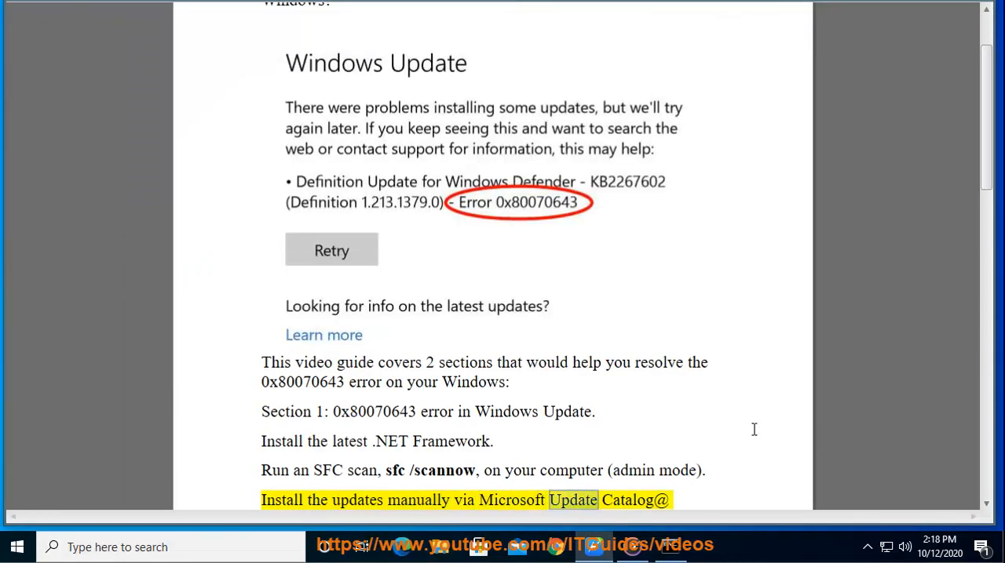
Copy the sfc /scannow command from the document and open the paste options of the administrator Command Prompt
{"action": "scroll", "coordinate": [754, 429], "scroll_direction": "down", "scroll_amount": 5}
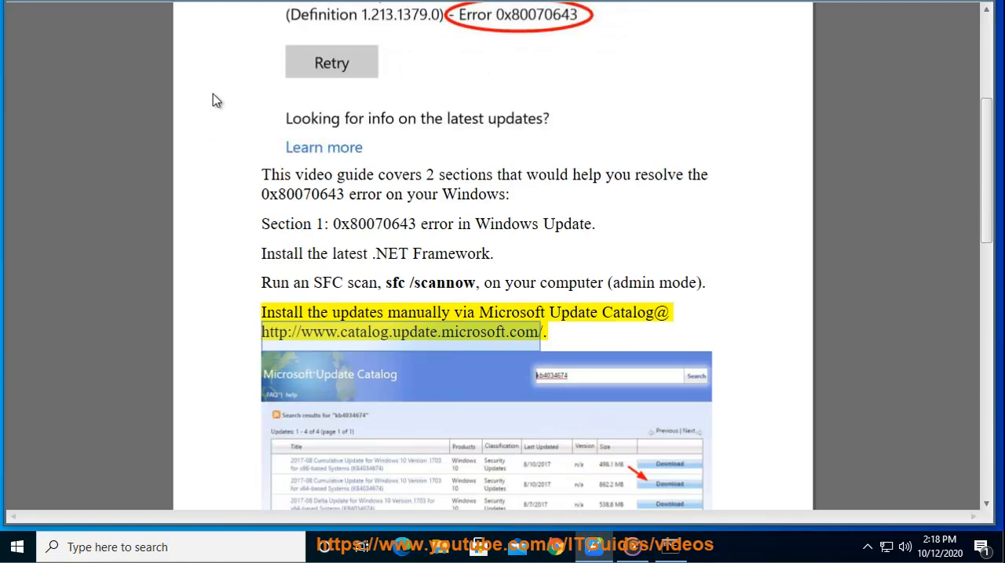
{"action": "scroll", "coordinate": [563, 218], "scroll_direction": "up", "scroll_amount": 5}
{"action": "scroll", "coordinate": [563, 217], "scroll_direction": "down", "scroll_amount": 1}
{"action": "scroll", "coordinate": [563, 217], "scroll_direction": "up", "scroll_amount": 5}
{"action": "left_click_drag", "start_coordinate": [476, 479], "coordinate": [390, 484]}
{"action": "right_click", "coordinate": [390, 484]}
{"action": "left_click", "coordinate": [458, 310]}
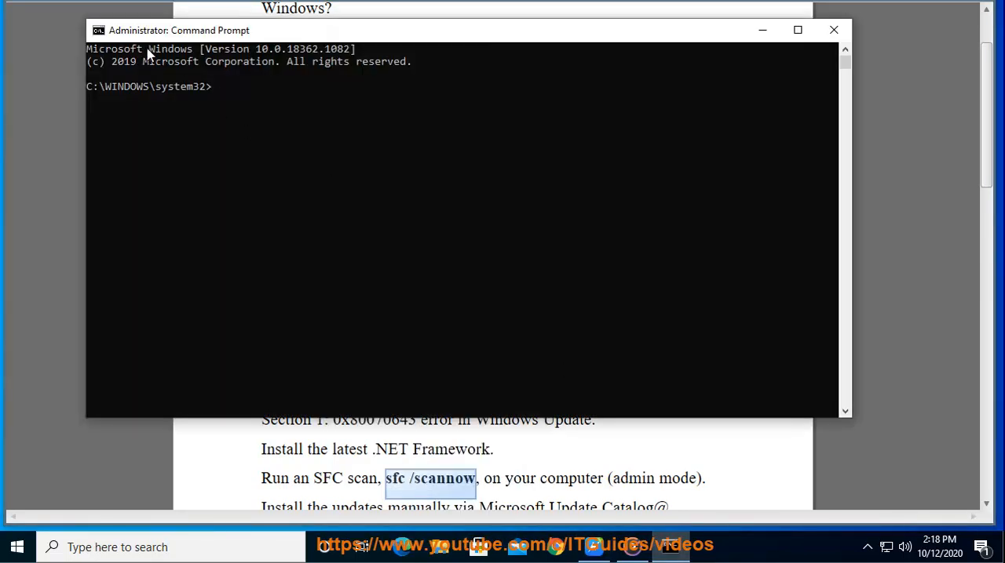
{"action": "left_click", "coordinate": [99, 35]}
{"action": "mouse_move", "coordinate": [139, 162]}
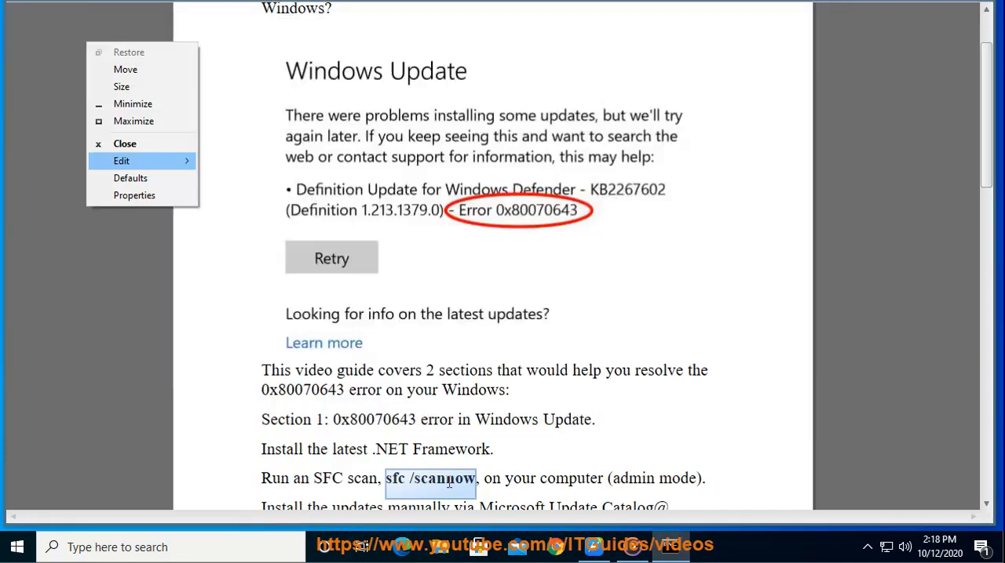
{"action": "left_click", "coordinate": [448, 478]}
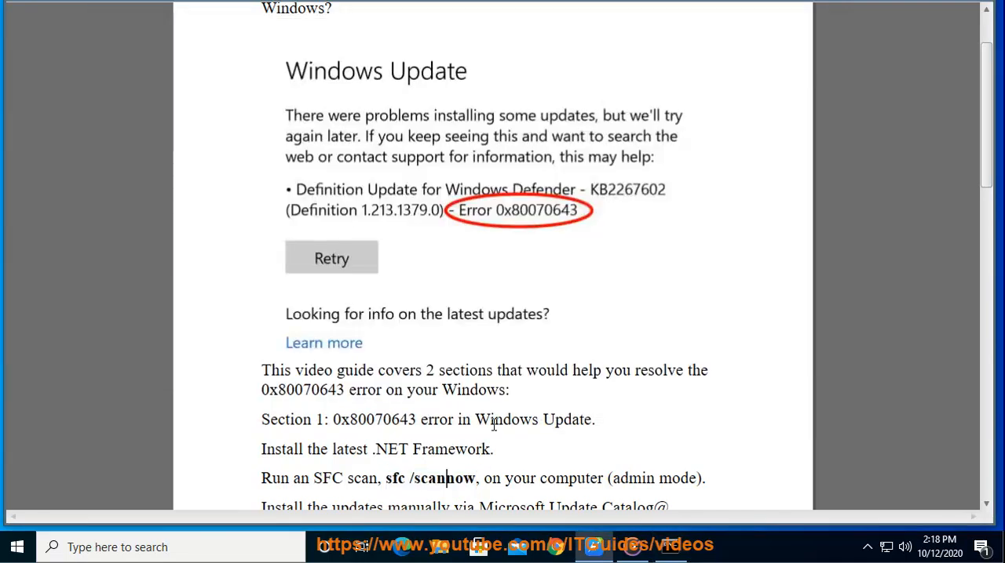
{"action": "scroll", "coordinate": [495, 424], "scroll_direction": "down", "scroll_amount": 1}
{"action": "double_click", "coordinate": [342, 470]}
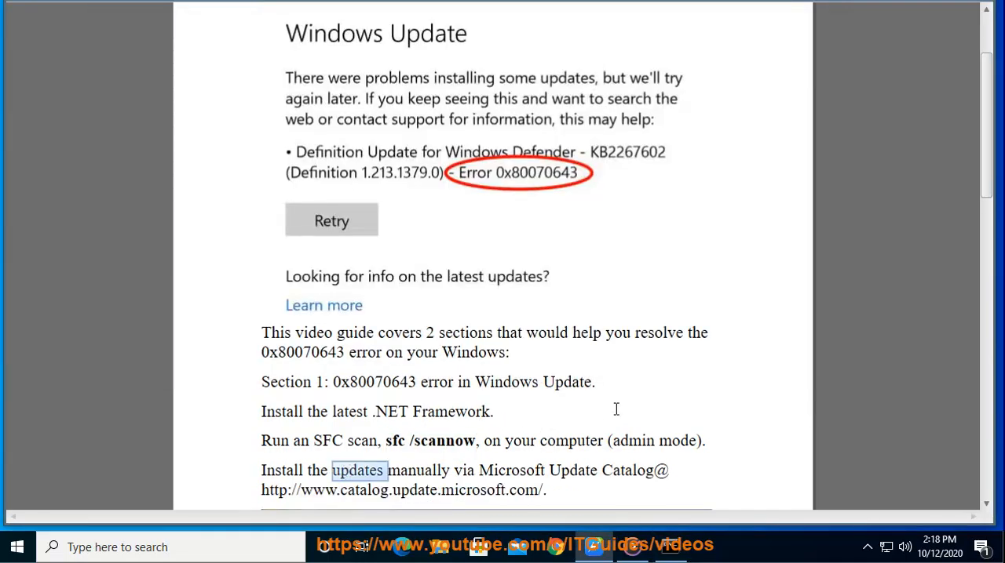
{"action": "scroll", "coordinate": [574, 380], "scroll_direction": "down", "scroll_amount": 2}
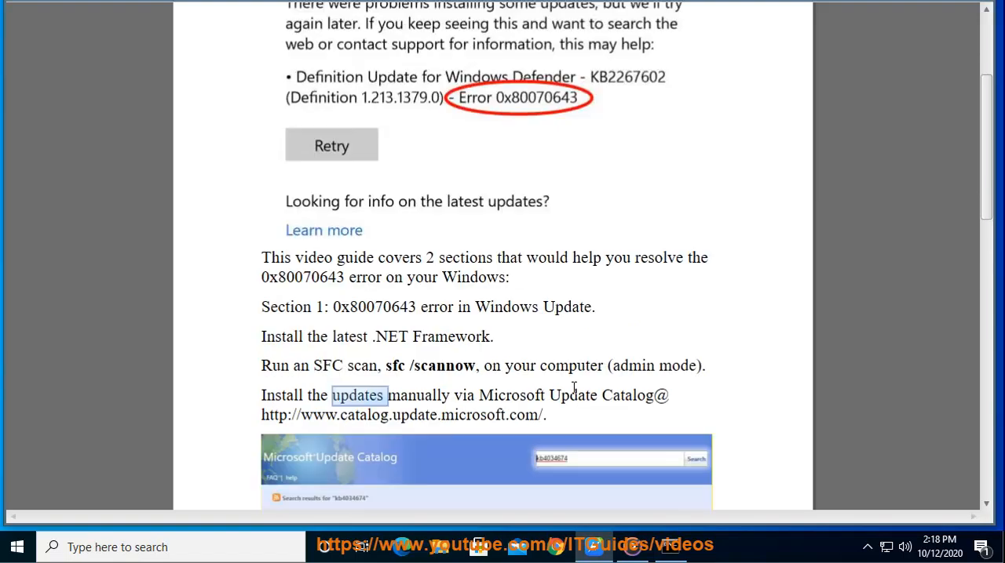
{"action": "left_click_drag", "start_coordinate": [541, 340], "coordinate": [262, 339]}
{"action": "right_click", "coordinate": [281, 340]}
{"action": "left_click", "coordinate": [336, 309]}
{"action": "left_click", "coordinate": [558, 541]}
{"action": "right_click", "coordinate": [314, 155]}
{"action": "left_click", "coordinate": [337, 280]}
Search the Microsoft Update Catalog for KB2267602, keeping the failing update's number in the document visible
{"action": "left_click", "coordinate": [879, 271]}
{"action": "scroll", "coordinate": [668, 314], "scroll_direction": "up", "scroll_amount": 3}
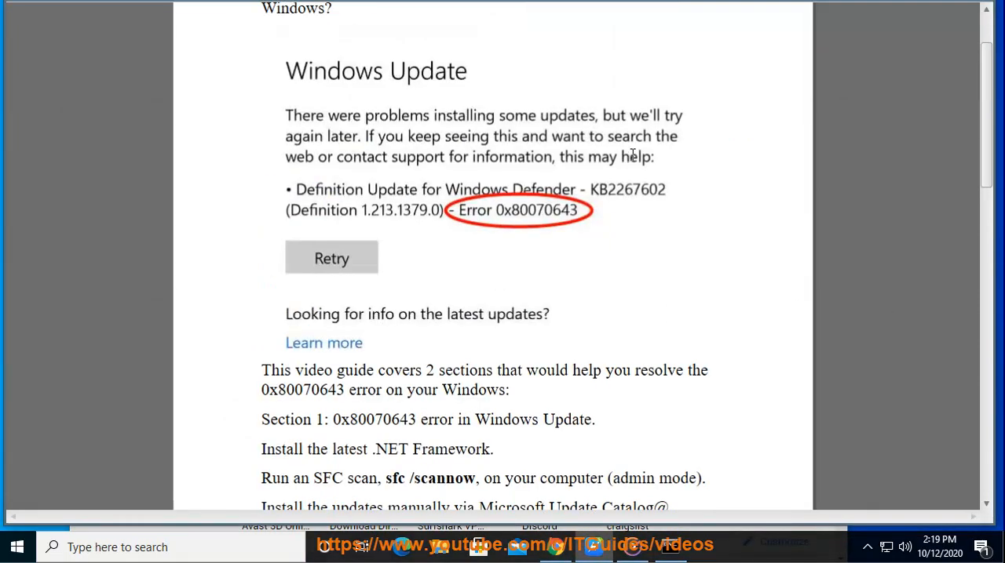
{"action": "left_click", "coordinate": [555, 547]}
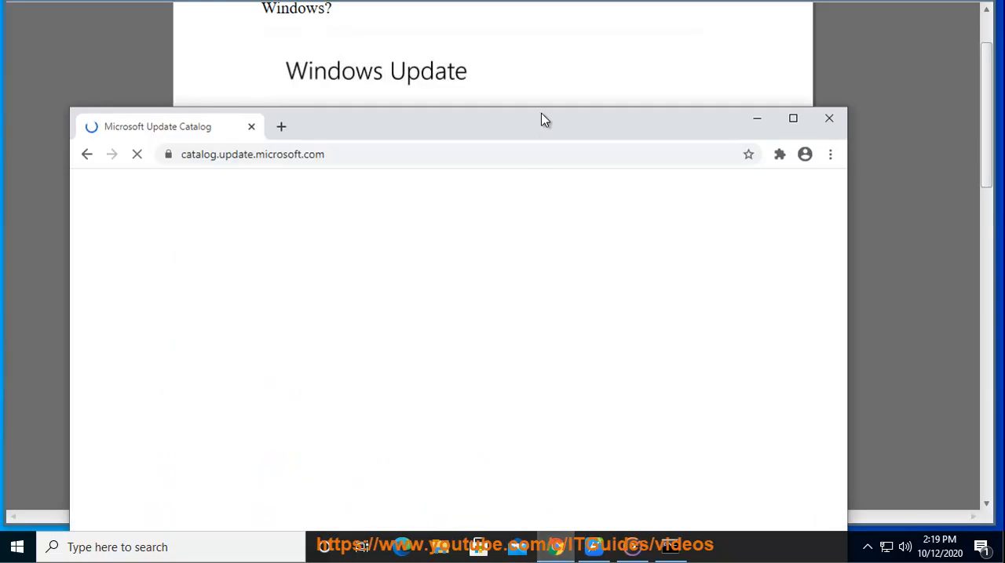
{"action": "left_click_drag", "start_coordinate": [538, 128], "coordinate": [532, 235]}
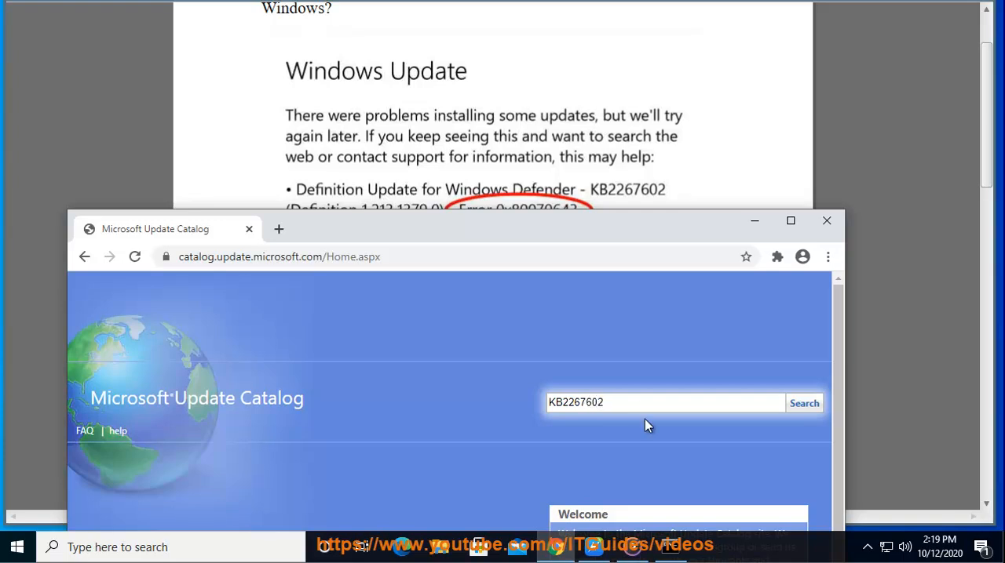
{"action": "left_click", "coordinate": [806, 405]}
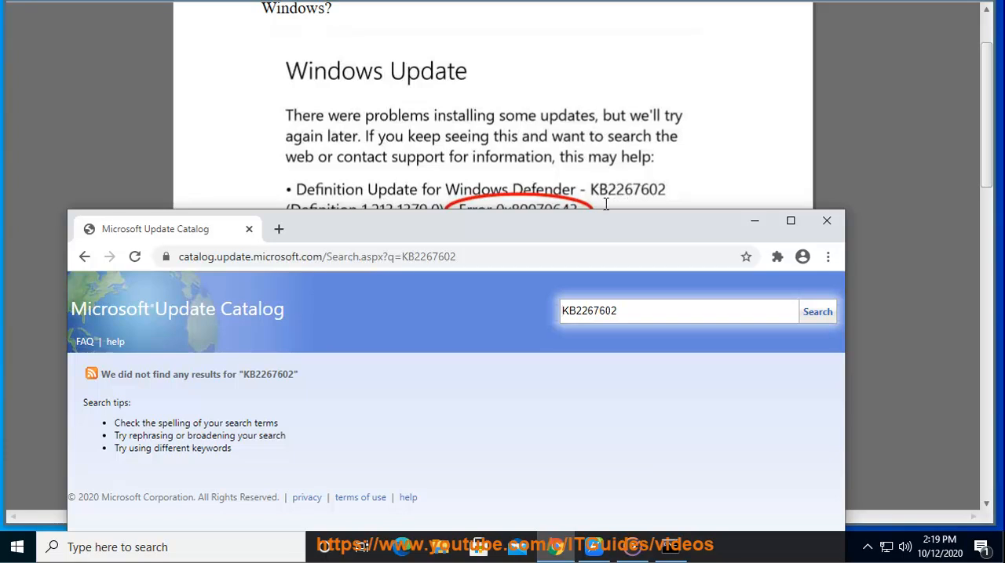
Remove the KB prefix from the catalog search term and search for 2267602
{"action": "left_click_drag", "start_coordinate": [596, 312], "coordinate": [637, 311]}
{"action": "left_click", "coordinate": [604, 311]}
{"action": "left_click_drag", "start_coordinate": [659, 225], "coordinate": [687, 232]}
{"action": "left_click", "coordinate": [604, 319]}
{"action": "left_click_drag", "start_coordinate": [604, 319], "coordinate": [533, 321]}
{"action": "key", "text": "BackSpace"}
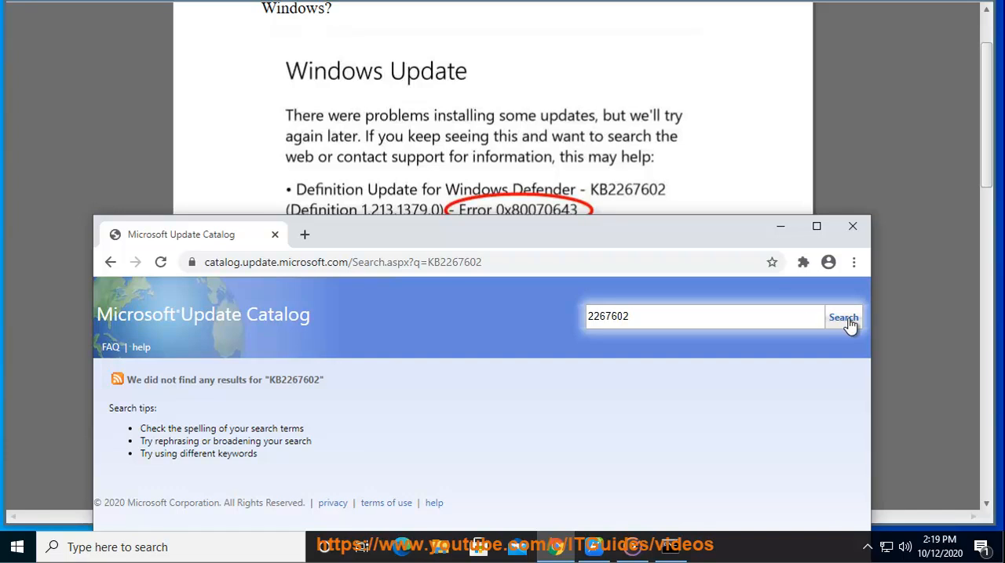
{"action": "left_click", "coordinate": [849, 325]}
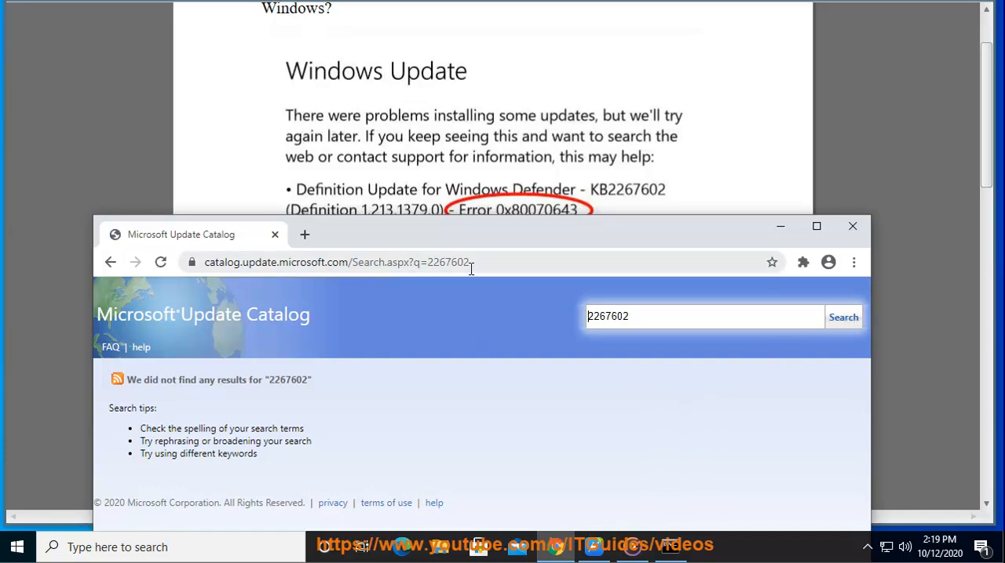
Copy the number 2267602 and search Google for KB2267602 in a new browser tab
{"action": "left_click_drag", "start_coordinate": [649, 320], "coordinate": [503, 314]}
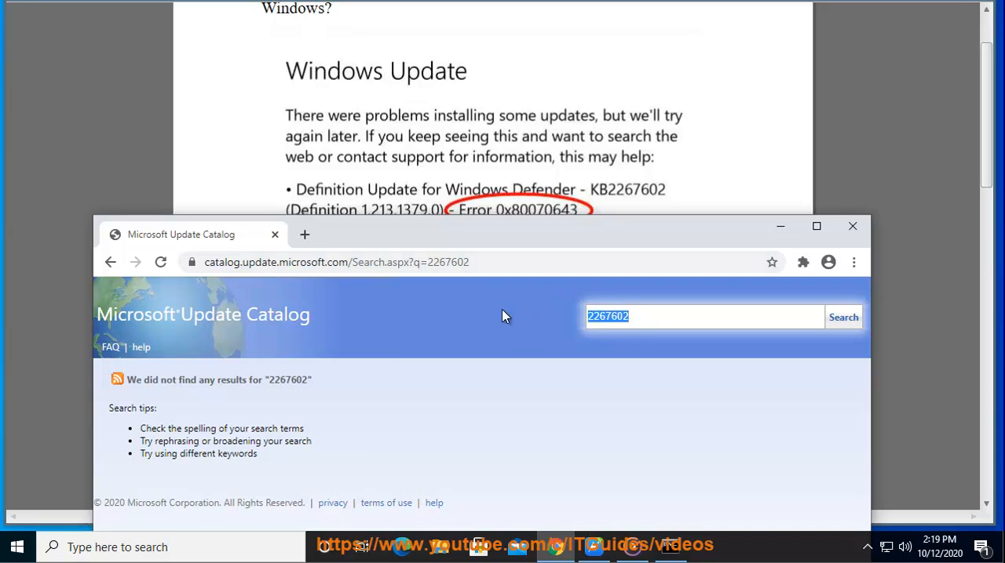
{"action": "left_click", "coordinate": [308, 237]}
{"action": "type", "text": "KB"}
{"action": "key", "text": "ctrl+v"}
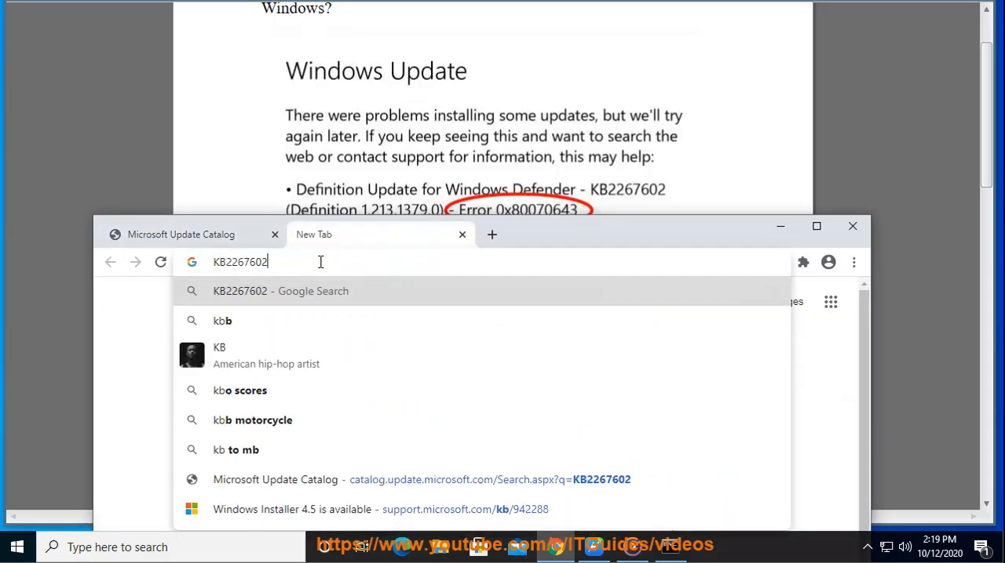
{"action": "key", "text": "Return"}
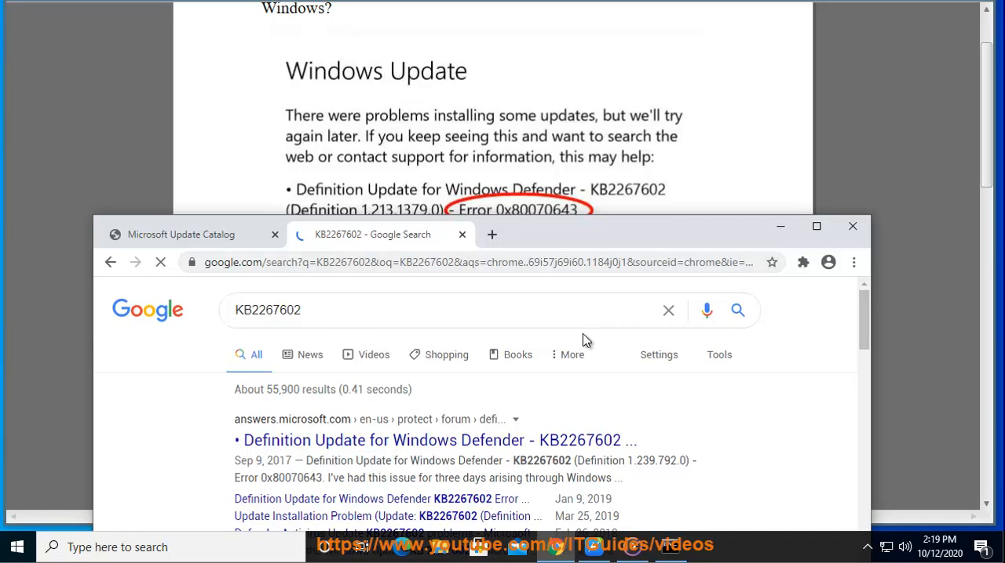
Refine the Google search to "kb2267602 download", look through the results and minimize the browser
{"action": "double_click", "coordinate": [544, 461]}
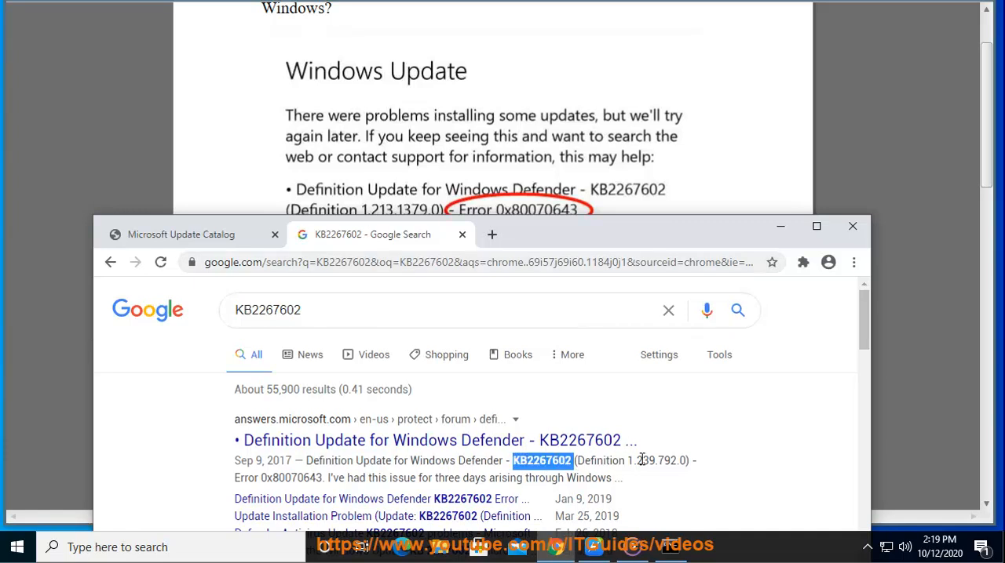
{"action": "scroll", "coordinate": [664, 413], "scroll_direction": "down", "scroll_amount": 5}
{"action": "scroll", "coordinate": [598, 413], "scroll_direction": "up", "scroll_amount": 4}
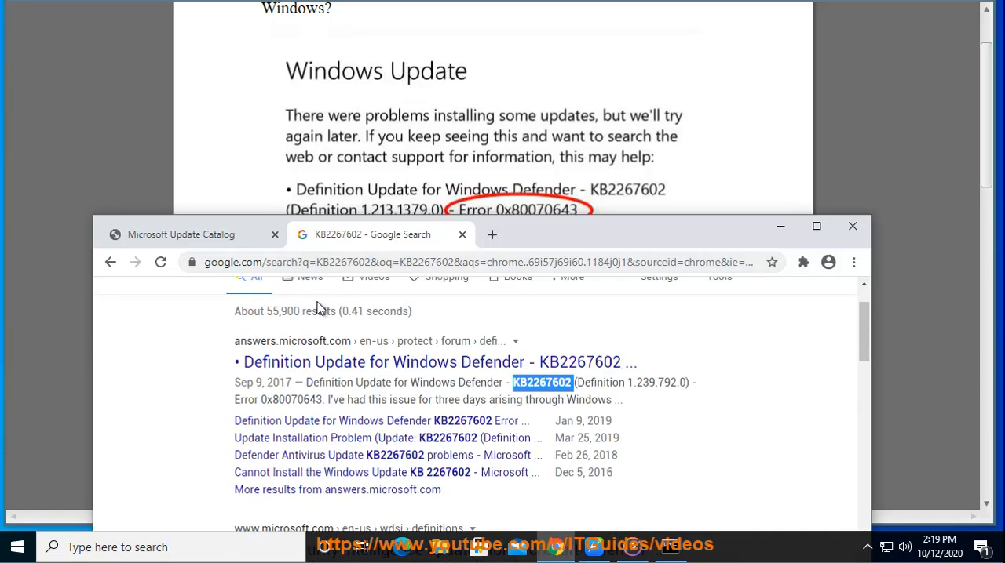
{"action": "scroll", "coordinate": [326, 298], "scroll_direction": "up", "scroll_amount": 1}
{"action": "left_click", "coordinate": [337, 310]}
{"action": "type", "text": "D"}
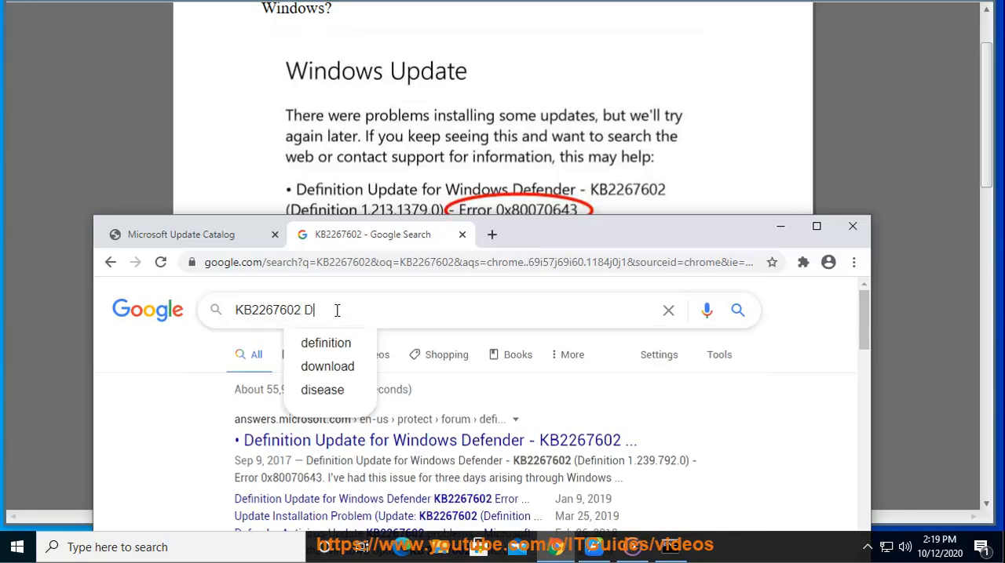
{"action": "left_click", "coordinate": [330, 366]}
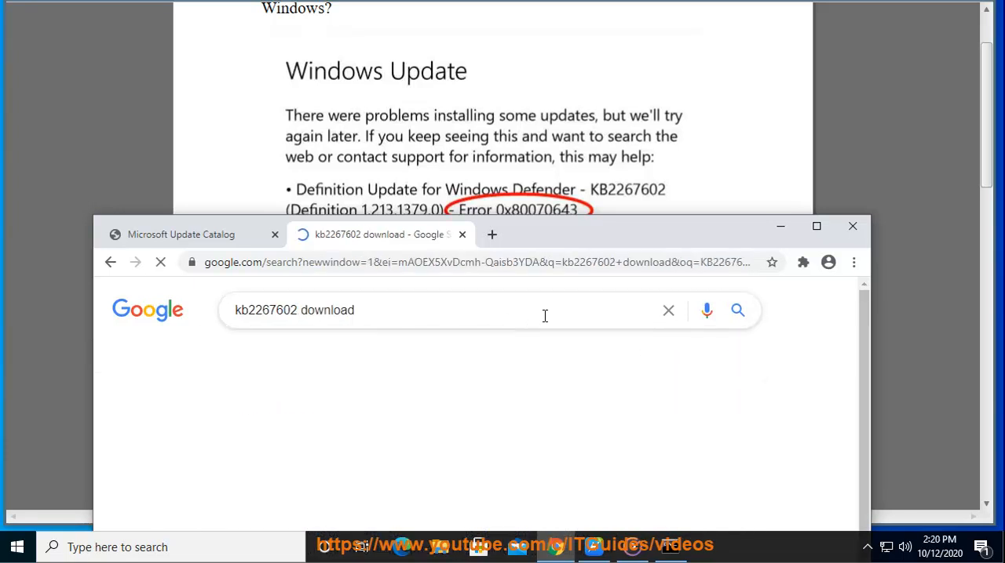
{"action": "scroll", "coordinate": [576, 350], "scroll_direction": "down", "scroll_amount": 2}
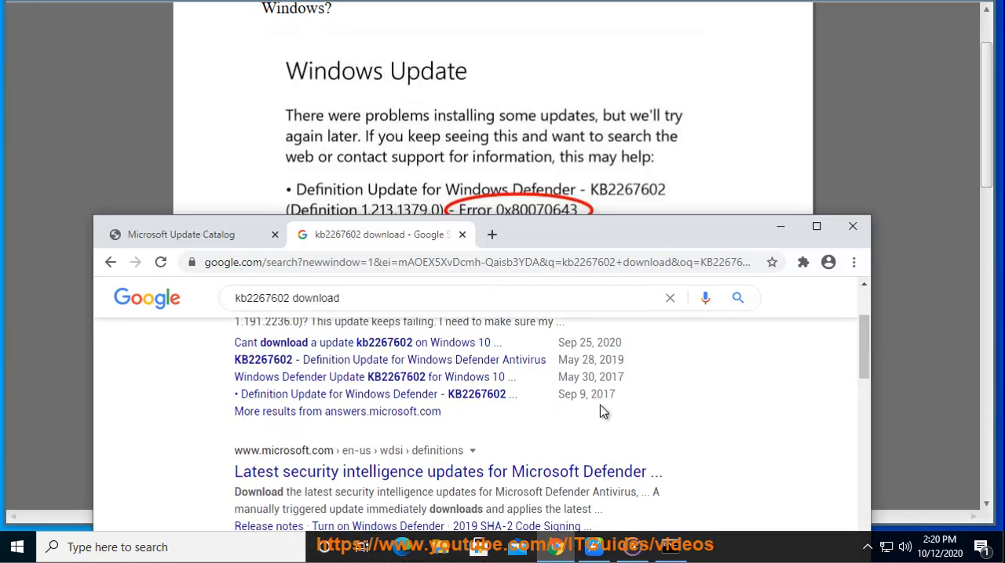
{"action": "left_click", "coordinate": [787, 232]}
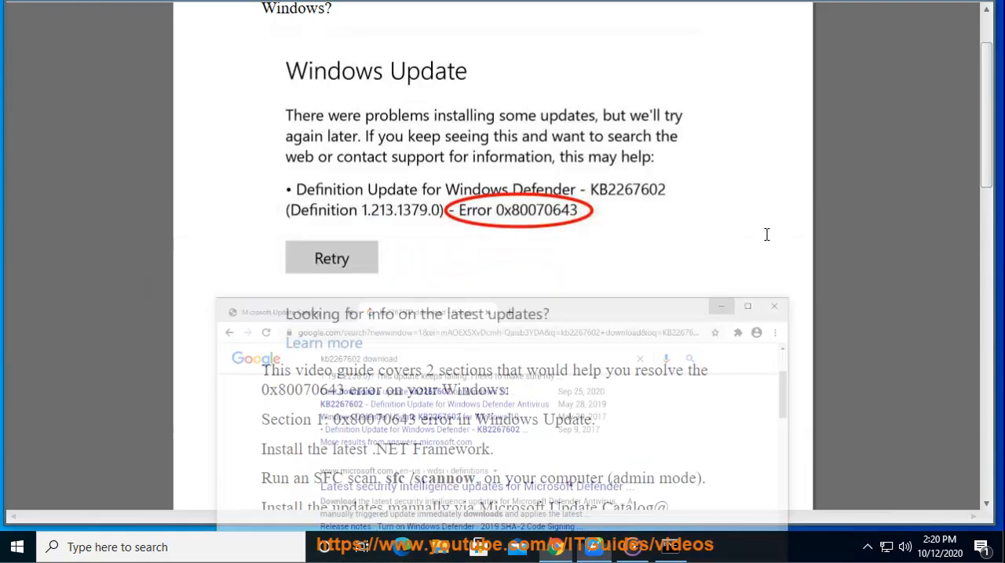
Select the document's instruction about updating Windows Defender Antivirus manually
{"action": "scroll", "coordinate": [523, 438], "scroll_direction": "down", "scroll_amount": 2}
{"action": "scroll", "coordinate": [525, 436], "scroll_direction": "down", "scroll_amount": 6}
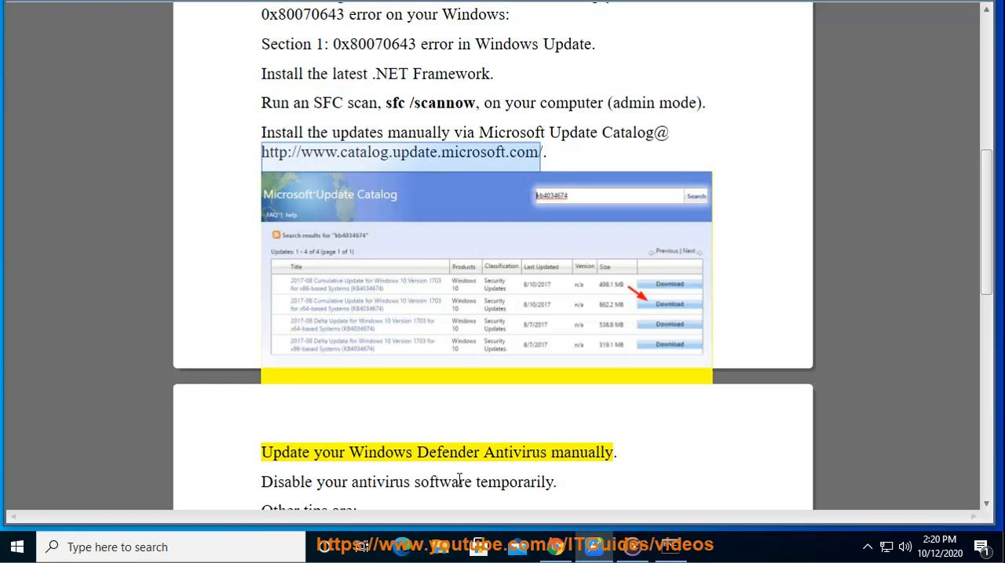
{"action": "left_click_drag", "start_coordinate": [615, 454], "coordinate": [273, 453]}
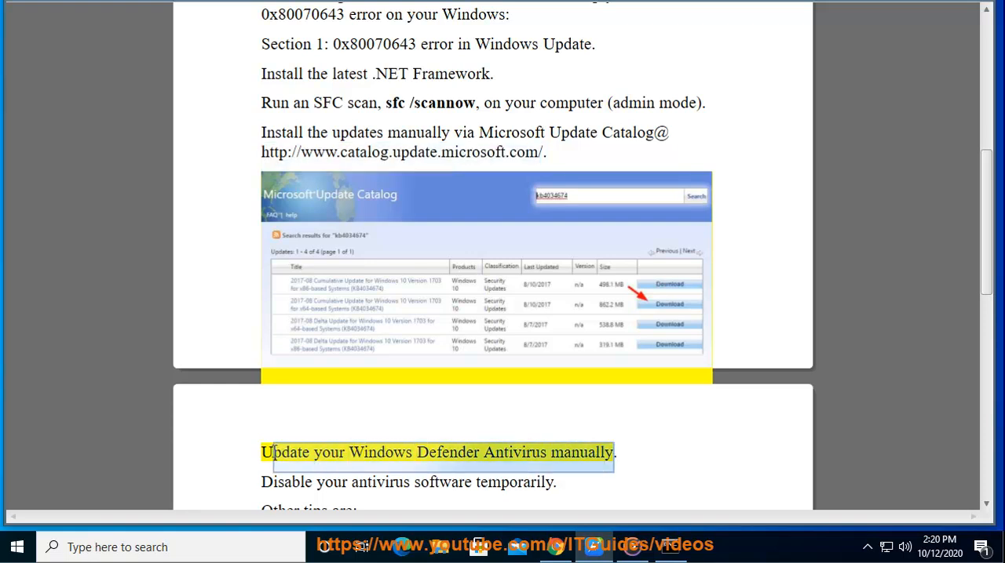
Open the Windows Security page under Update & Security in Windows Settings
{"action": "left_click", "coordinate": [18, 547]}
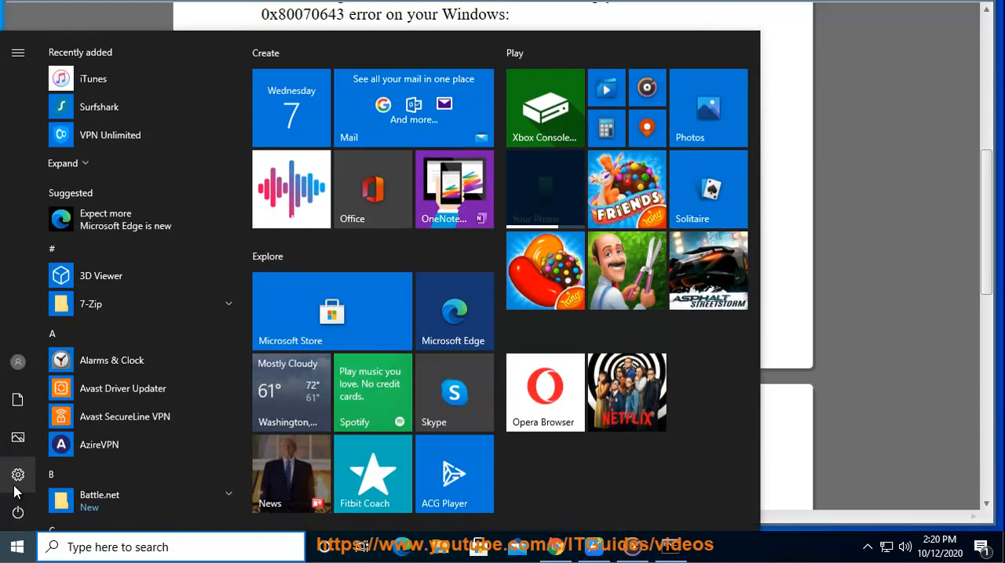
{"action": "left_click", "coordinate": [17, 478]}
{"action": "scroll", "coordinate": [528, 438], "scroll_direction": "down", "scroll_amount": 5}
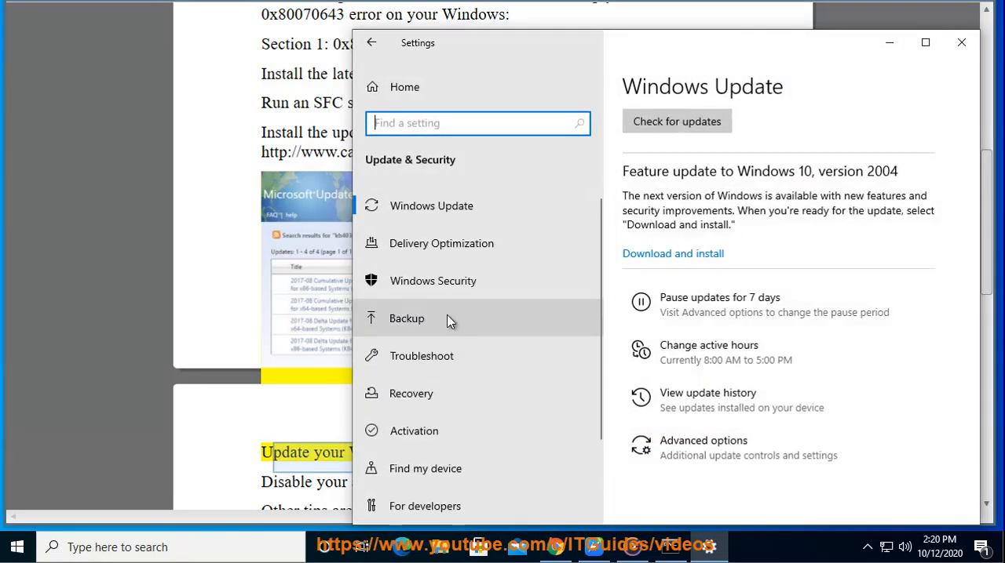
{"action": "left_click", "coordinate": [453, 283]}
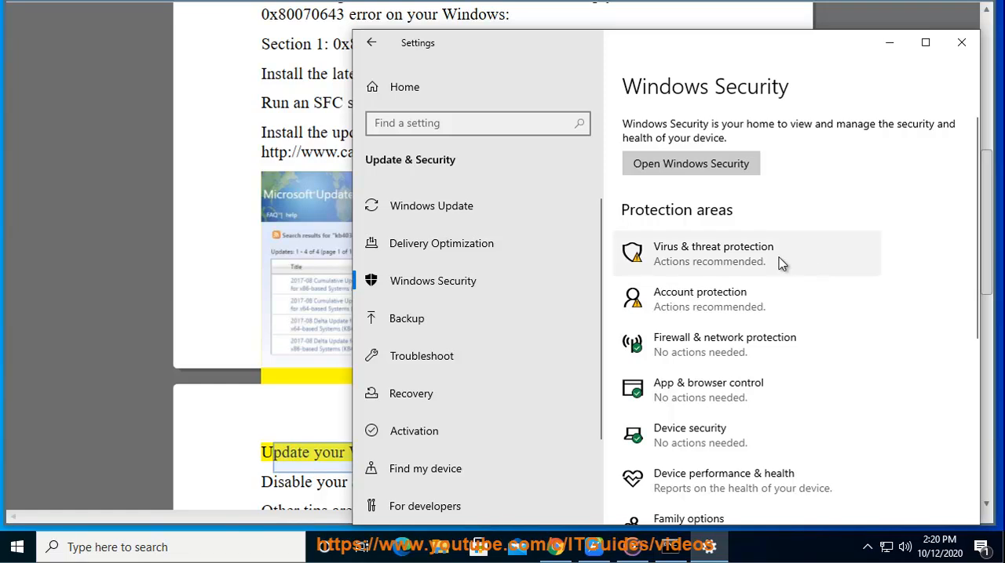
Look at the Protection updates page under Virus & threat protection, and close Windows Security and Settings
{"action": "left_click", "coordinate": [773, 262]}
{"action": "scroll", "coordinate": [359, 350], "scroll_direction": "down", "scroll_amount": 4}
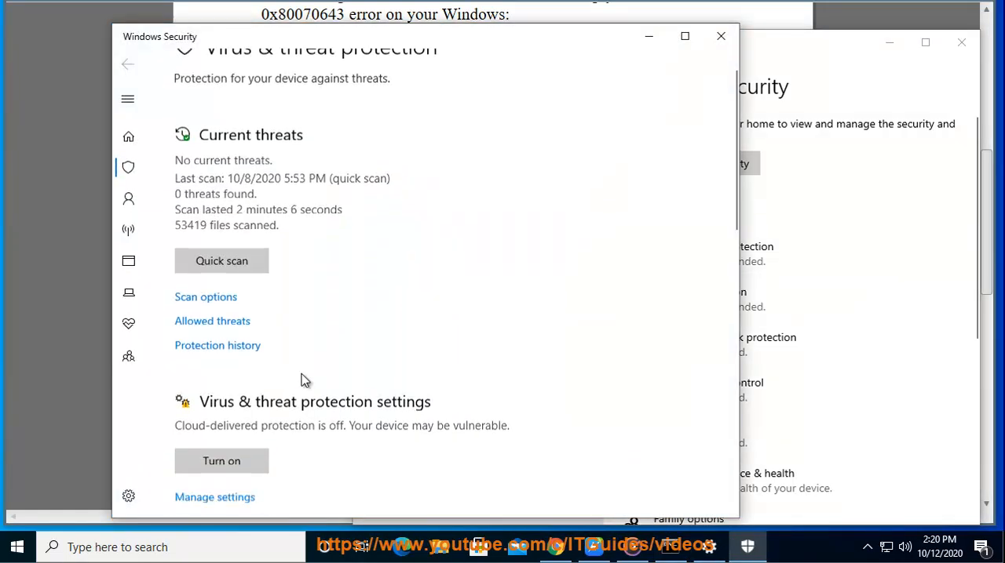
{"action": "left_click", "coordinate": [237, 456]}
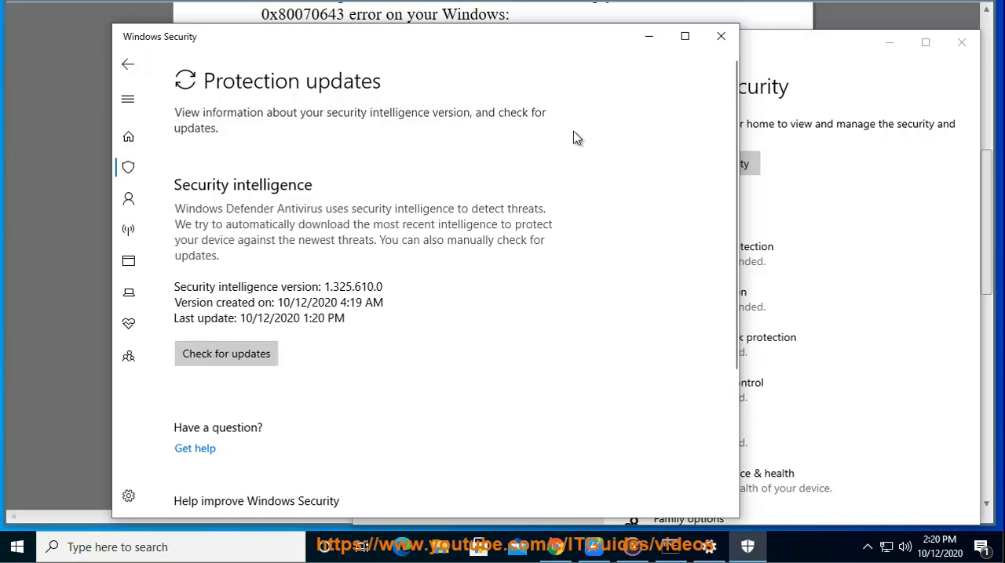
{"action": "left_click", "coordinate": [720, 39]}
{"action": "left_click", "coordinate": [961, 41]}
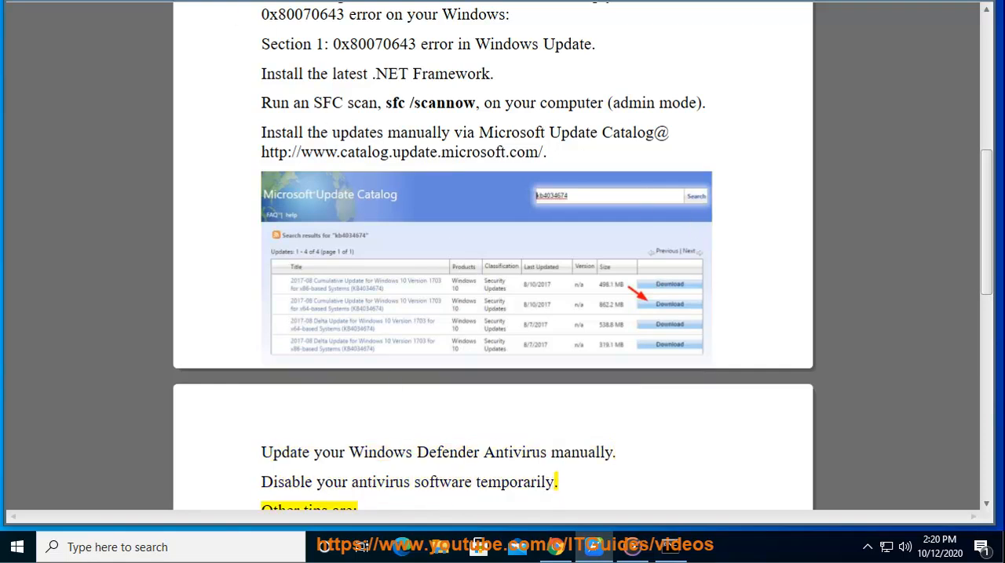
Go to the document's tip on disabling antivirus software, and reopen Windows Security under Update & Security in Windows Settings
{"action": "scroll", "coordinate": [384, 109], "scroll_direction": "down", "scroll_amount": 1}
{"action": "scroll", "coordinate": [385, 463], "scroll_direction": "down", "scroll_amount": 1}
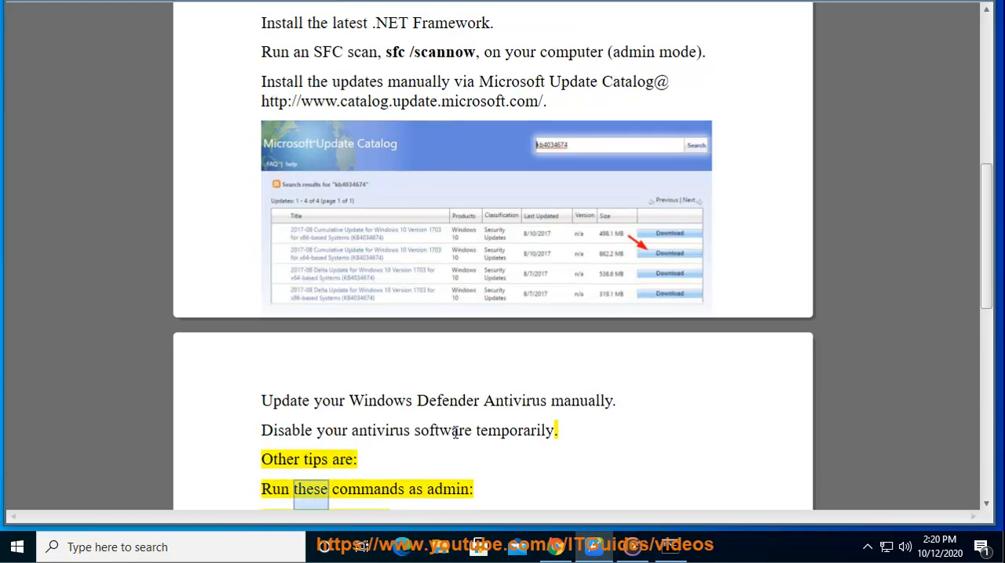
{"action": "left_click", "coordinate": [17, 547]}
{"action": "left_click", "coordinate": [21, 475]}
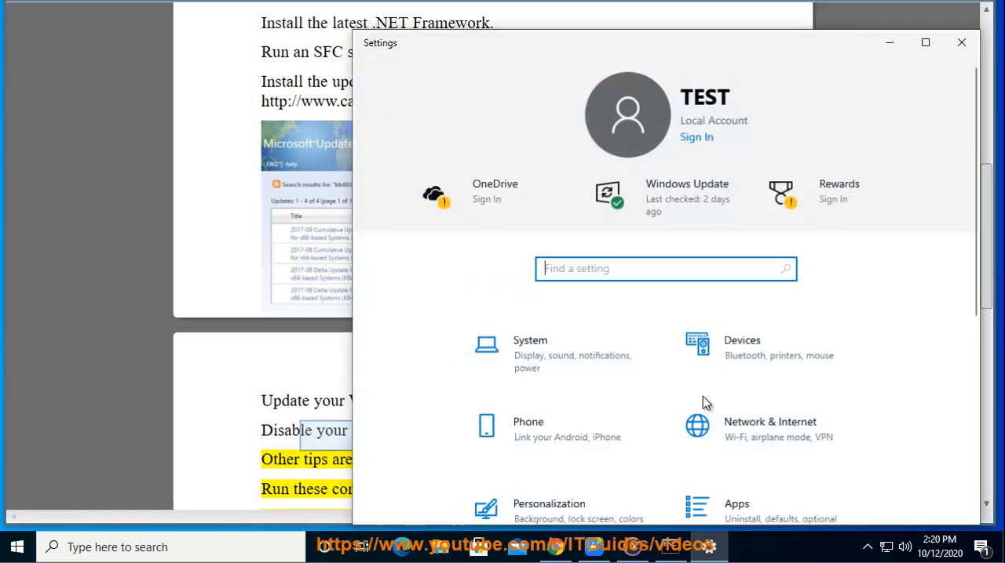
{"action": "scroll", "coordinate": [706, 409], "scroll_direction": "down", "scroll_amount": 5}
{"action": "left_click", "coordinate": [747, 475]}
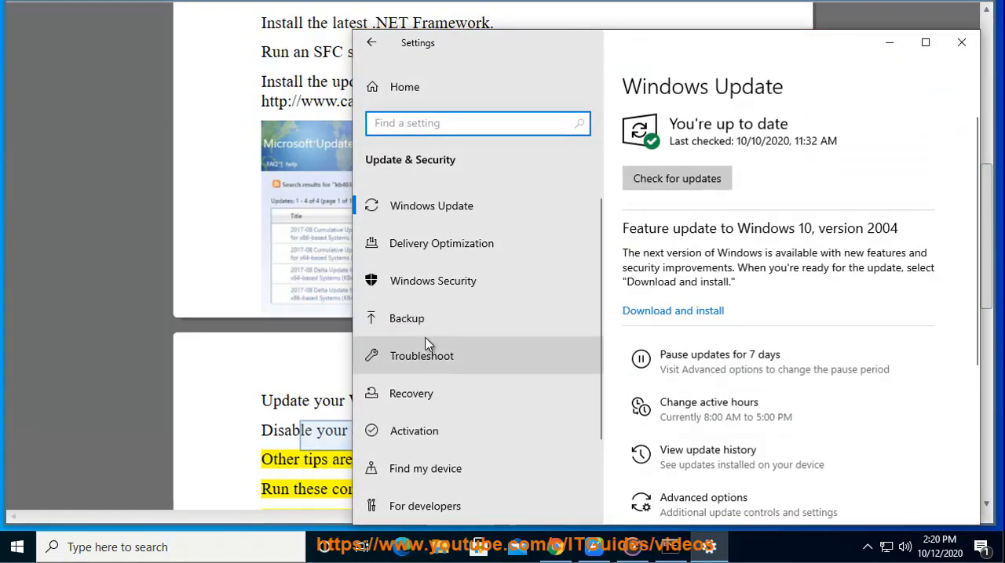
{"action": "left_click", "coordinate": [443, 282]}
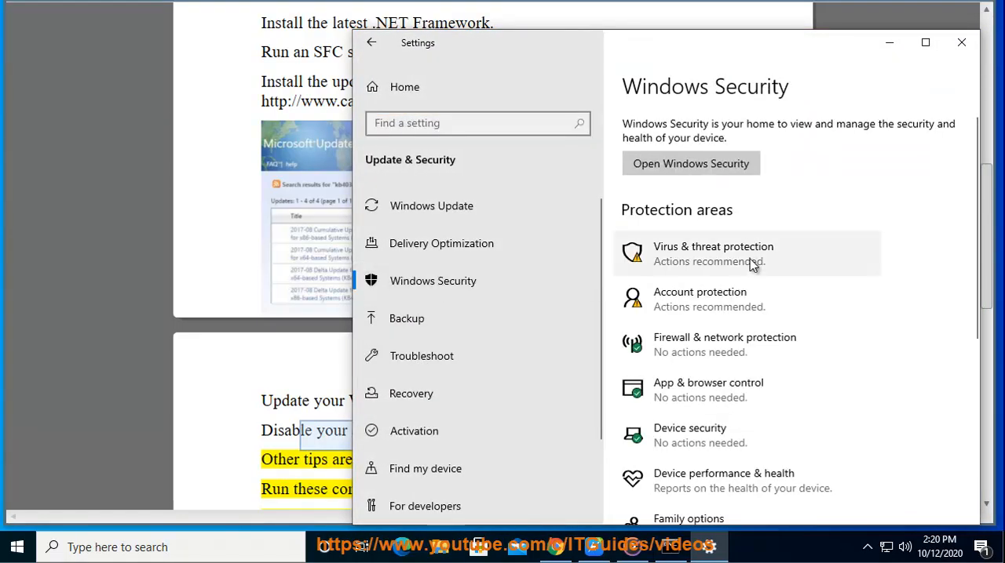
Try to turn off Real-time protection in the Virus & threat protection settings, decline the permission request and close both windows
{"action": "left_click", "coordinate": [751, 266]}
{"action": "scroll", "coordinate": [267, 415], "scroll_direction": "down", "scroll_amount": 2}
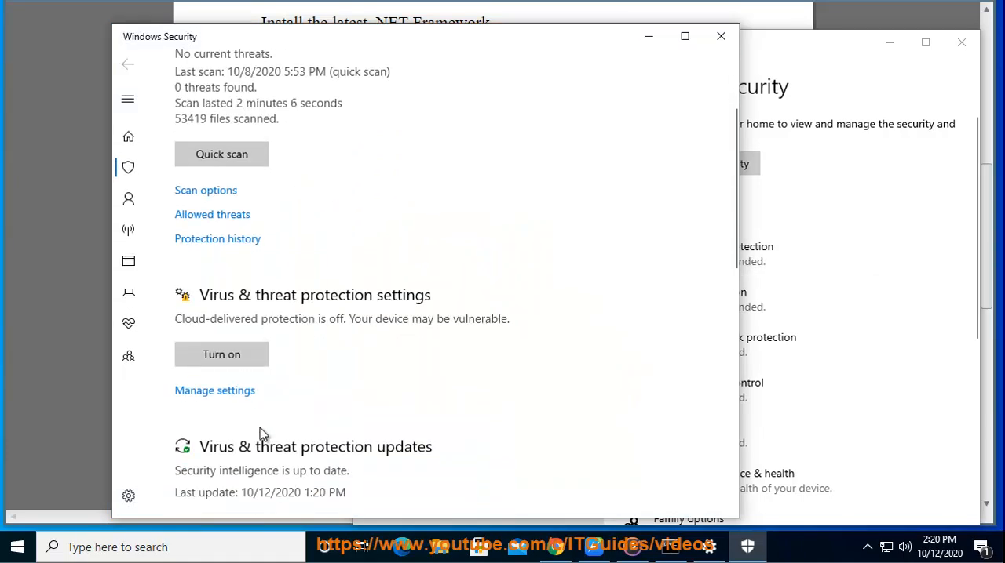
{"action": "left_click", "coordinate": [218, 391]}
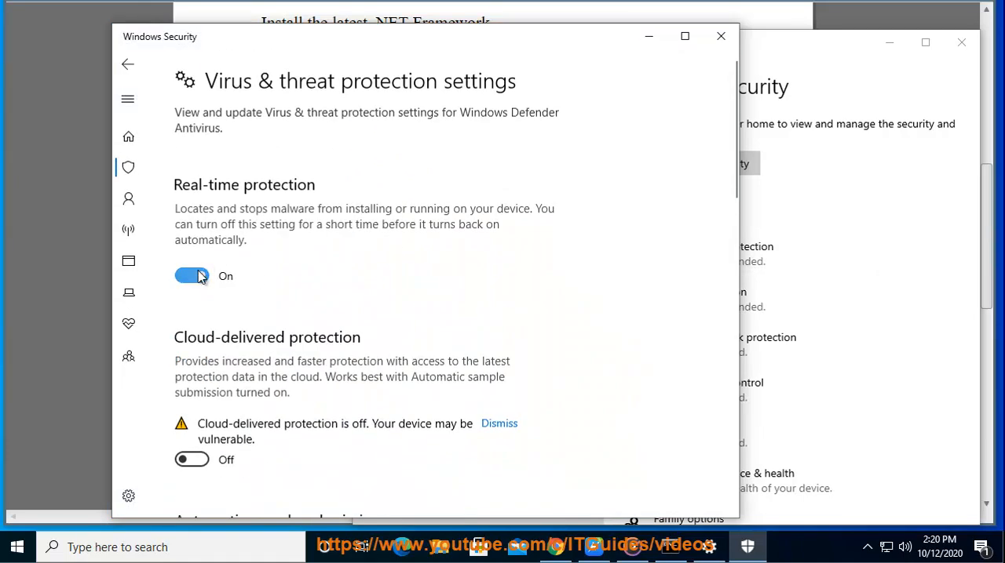
{"action": "left_click", "coordinate": [200, 276]}
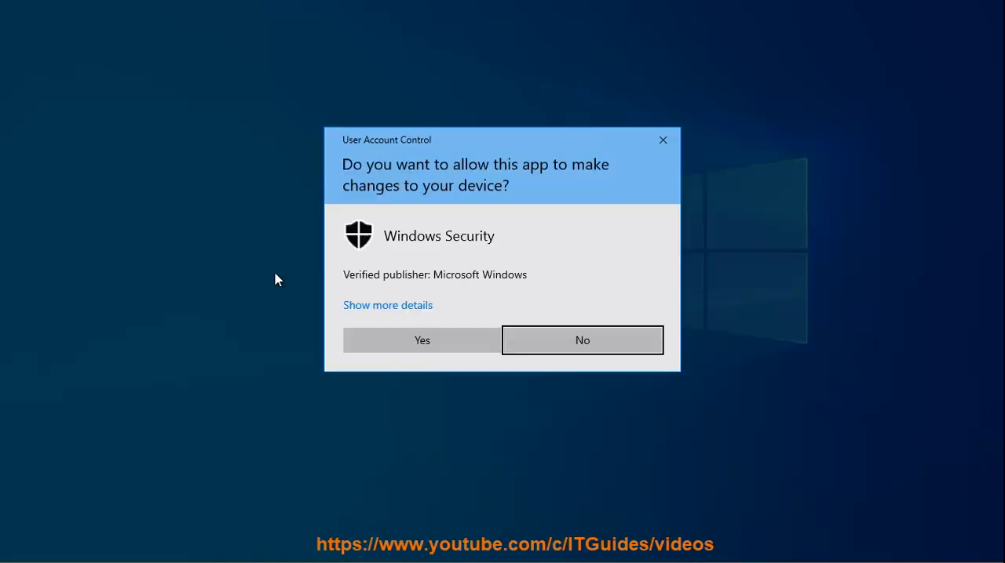
{"action": "left_click", "coordinate": [598, 346]}
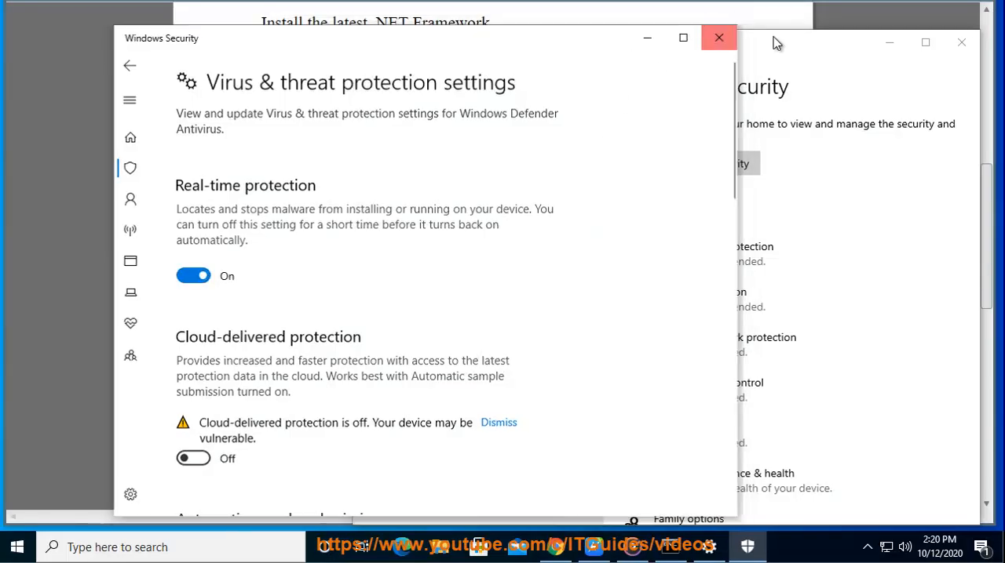
{"action": "left_click", "coordinate": [711, 40]}
{"action": "left_click", "coordinate": [960, 43]}
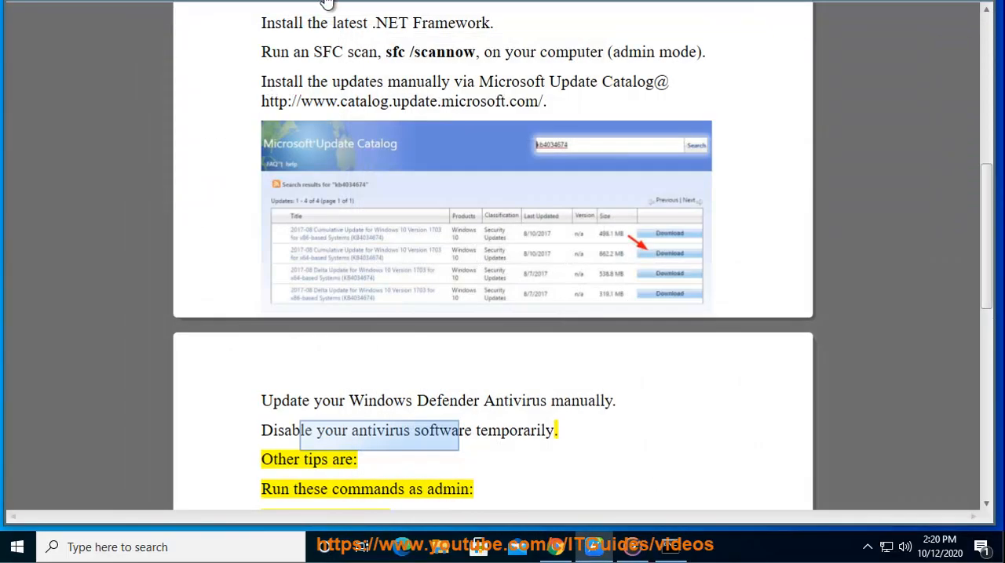
Show the administrator Command Prompt beside the document's commands, look at its paste option and return to the document
{"action": "left_click", "coordinate": [682, 554]}
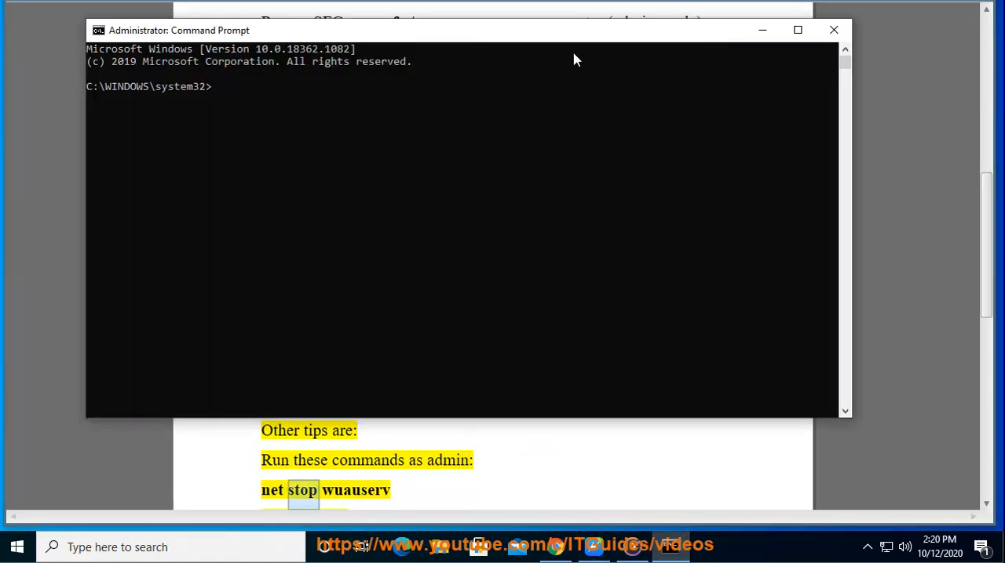
{"action": "left_click_drag", "start_coordinate": [503, 28], "coordinate": [856, 162]}
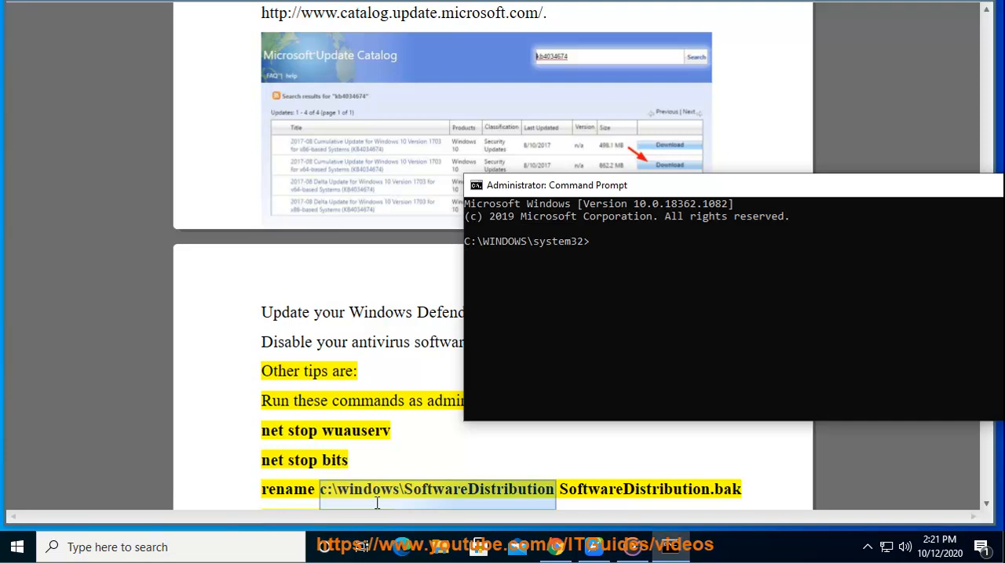
{"action": "left_click", "coordinate": [479, 186]}
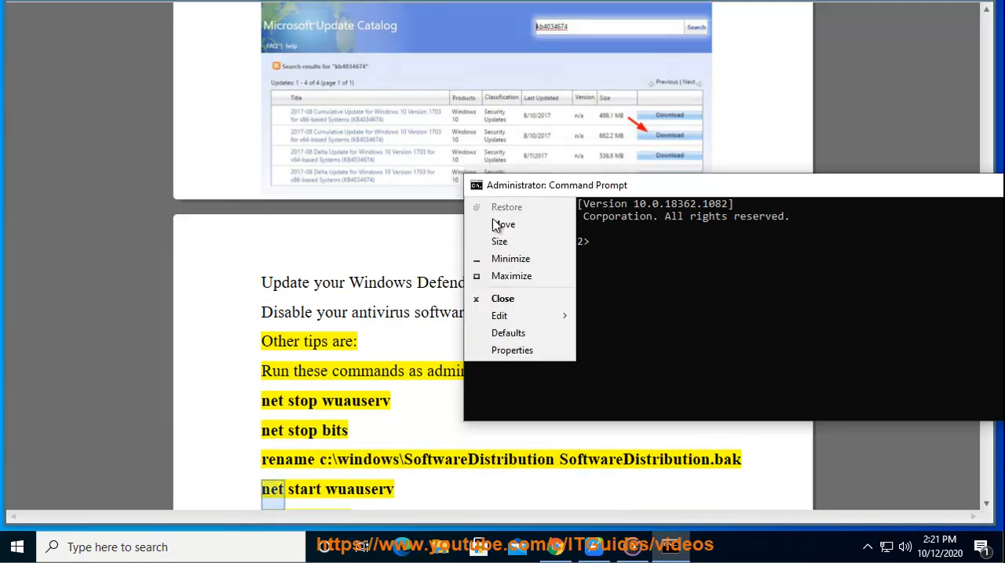
{"action": "mouse_move", "coordinate": [516, 316]}
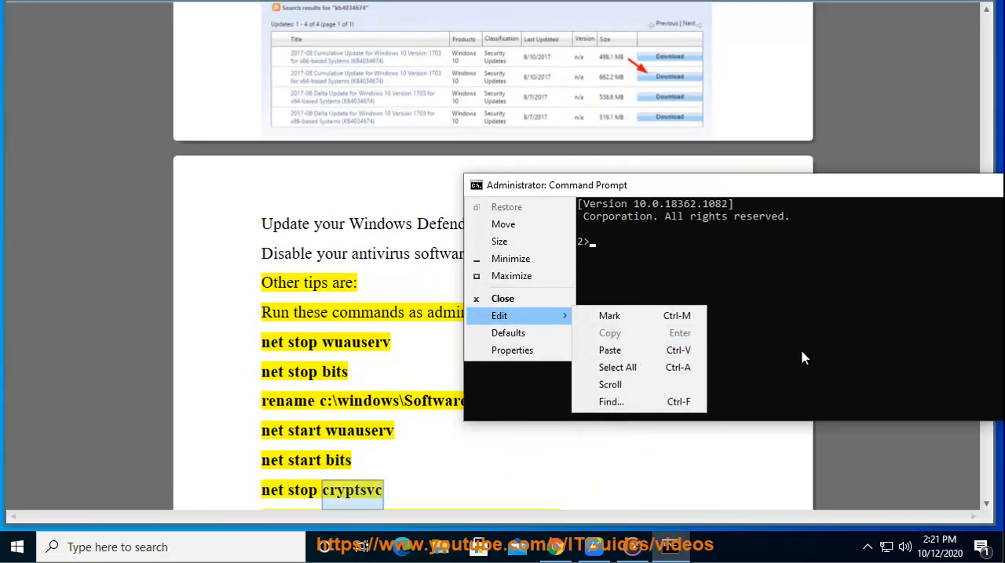
{"action": "left_click", "coordinate": [601, 434]}
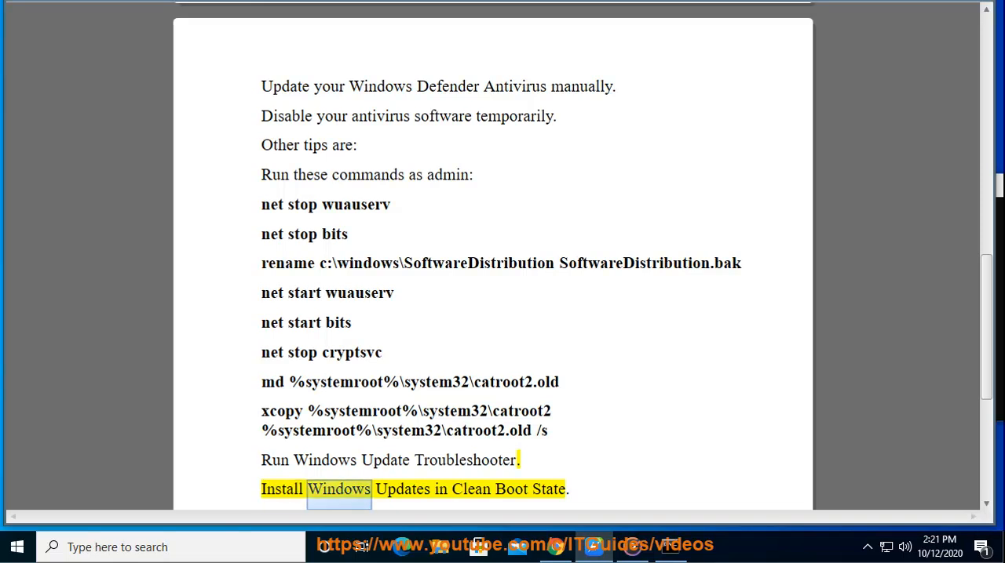
Select "Windows Update Troubleshooter" in the document and open Control Panel
{"action": "left_click", "coordinate": [512, 461]}
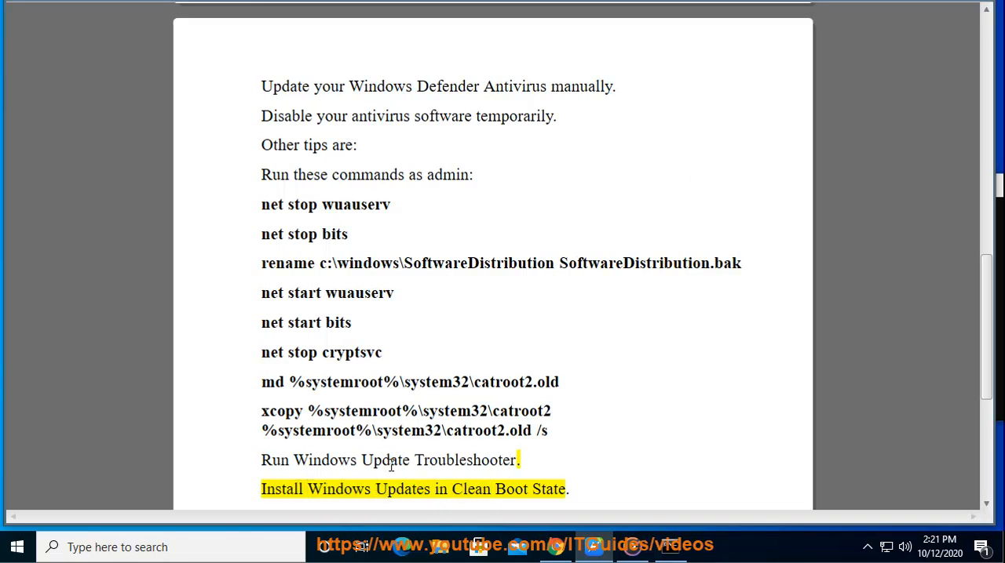
{"action": "left_click_drag", "start_coordinate": [299, 460], "coordinate": [518, 462]}
{"action": "left_click", "coordinate": [197, 544]}
{"action": "type", "text": "C"}
{"action": "left_click", "coordinate": [212, 192]}
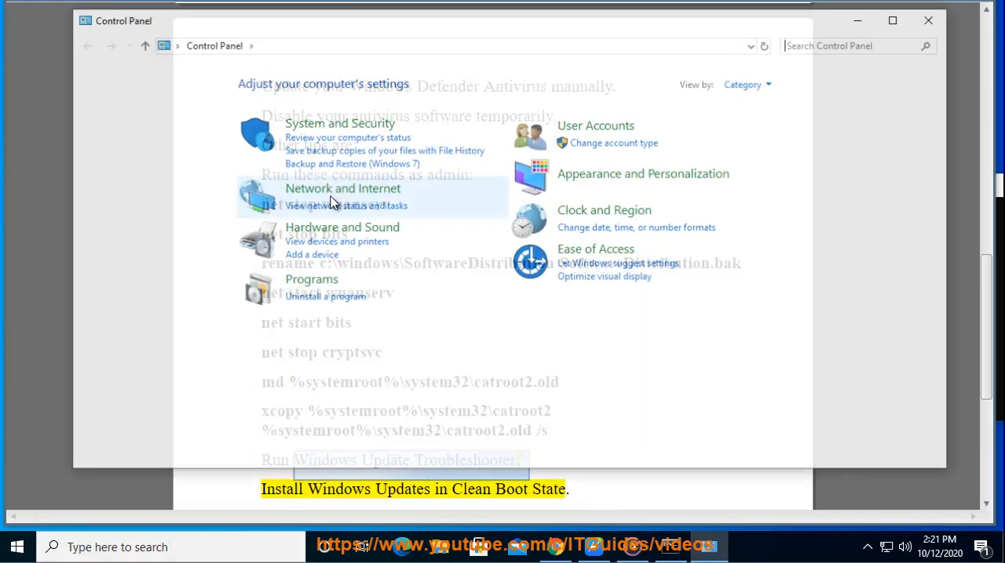
Search Control Panel for "TR", open Troubleshooting and list the troubleshooters of all categories
{"action": "left_click", "coordinate": [825, 49]}
{"action": "type", "text": "TR"}
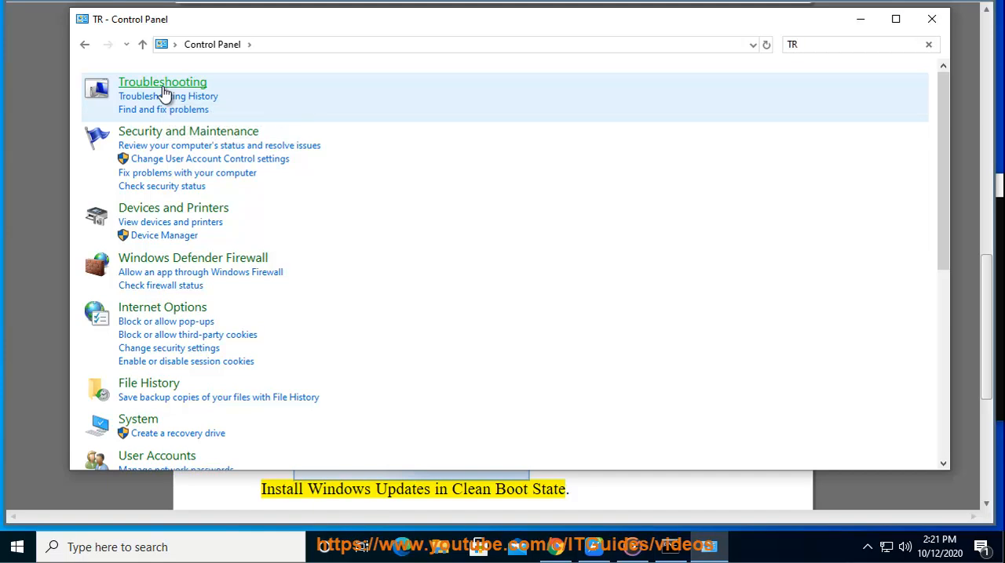
{"action": "left_click", "coordinate": [165, 87]}
{"action": "left_click", "coordinate": [108, 105]}
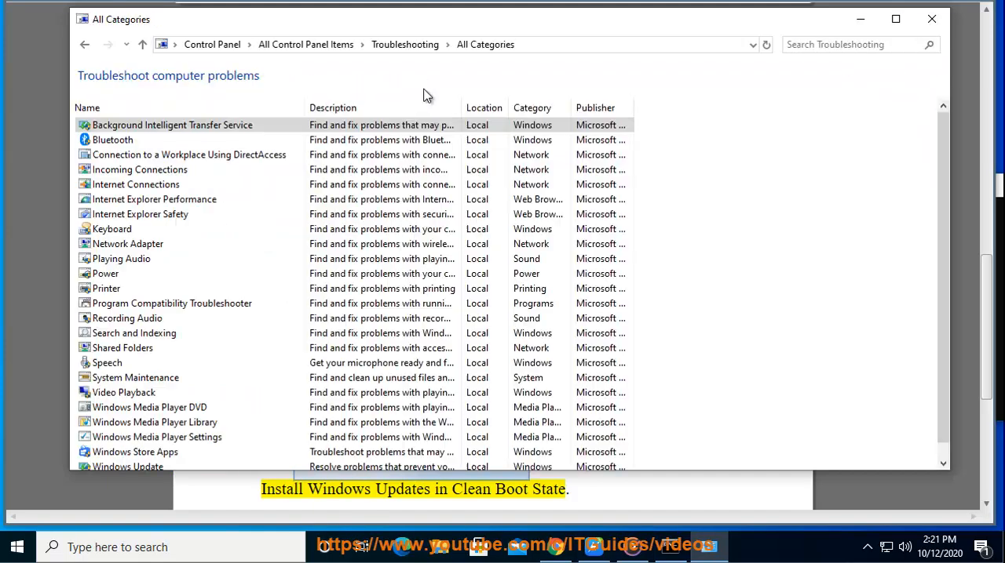
Launch the Windows Update troubleshooter from the list, cancel it and close Control Panel
{"action": "scroll", "coordinate": [180, 454], "scroll_direction": "down", "scroll_amount": 1}
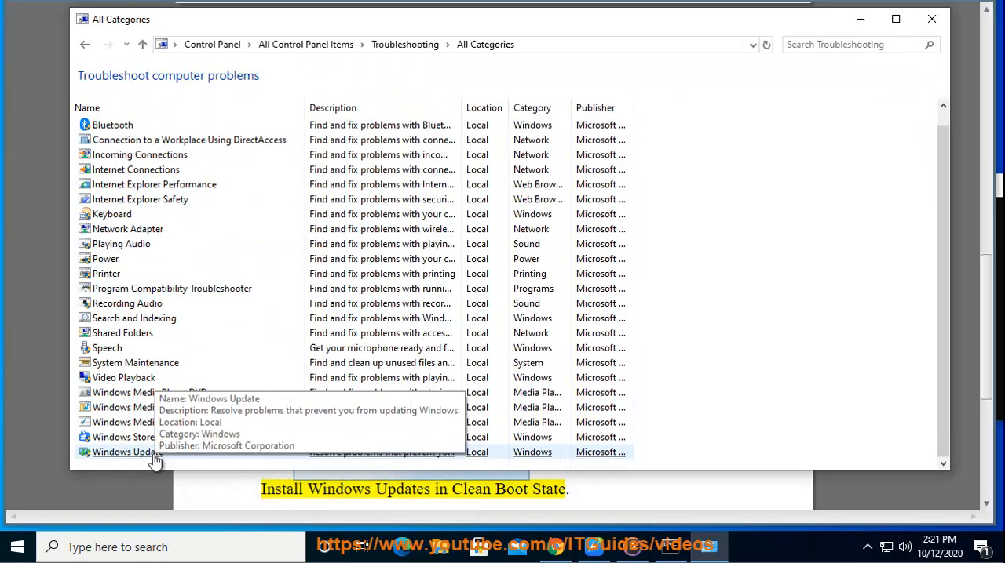
{"action": "left_click", "coordinate": [166, 462]}
{"action": "double_click", "coordinate": [171, 461]}
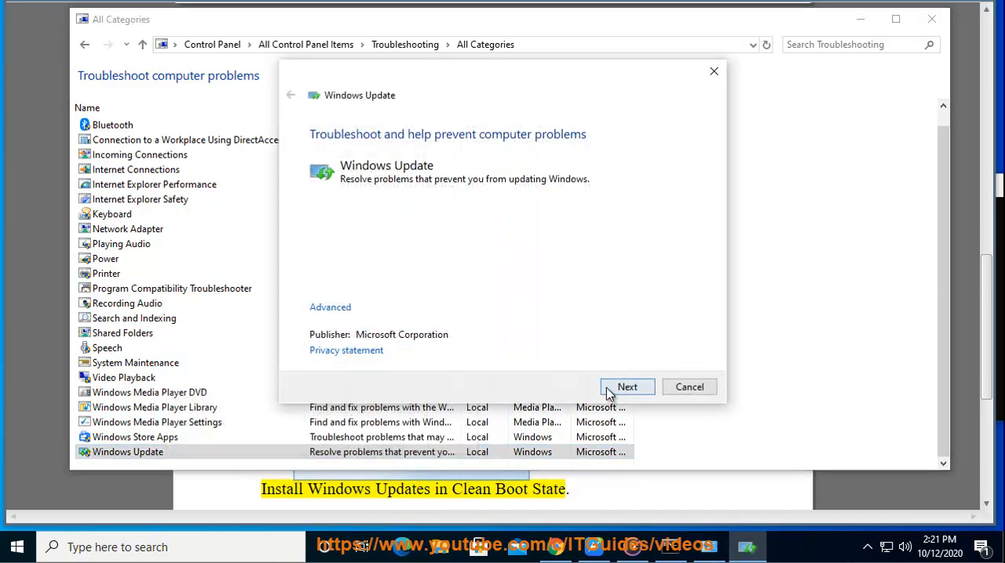
{"action": "left_click", "coordinate": [675, 387]}
{"action": "left_click", "coordinate": [941, 20]}
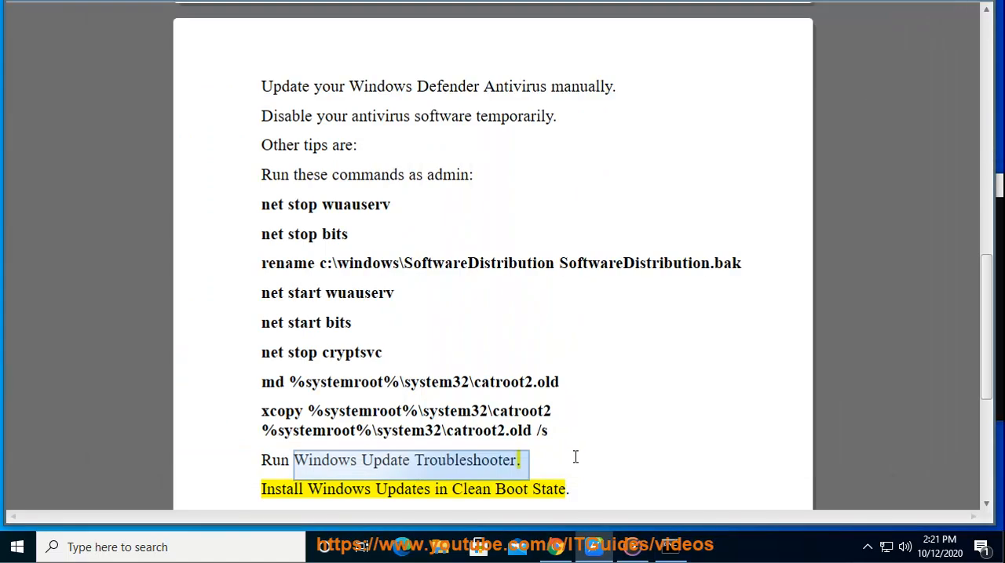
Copy the words "Clean Boot" from the document's instruction about installing Windows Updates
{"action": "double_click", "coordinate": [549, 490]}
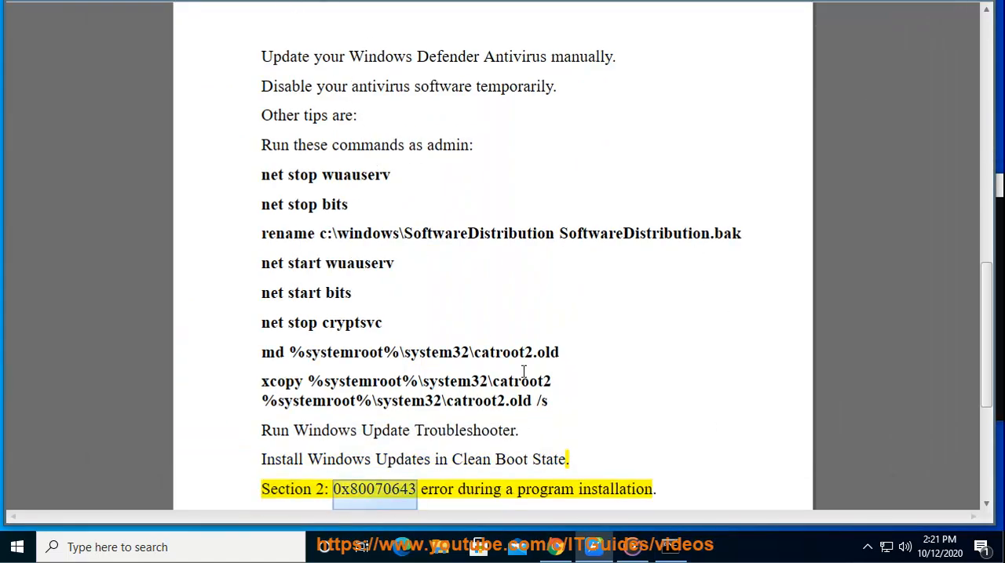
{"action": "left_click_drag", "start_coordinate": [530, 459], "coordinate": [453, 460]}
{"action": "right_click", "coordinate": [455, 462]}
{"action": "left_click", "coordinate": [512, 308]}
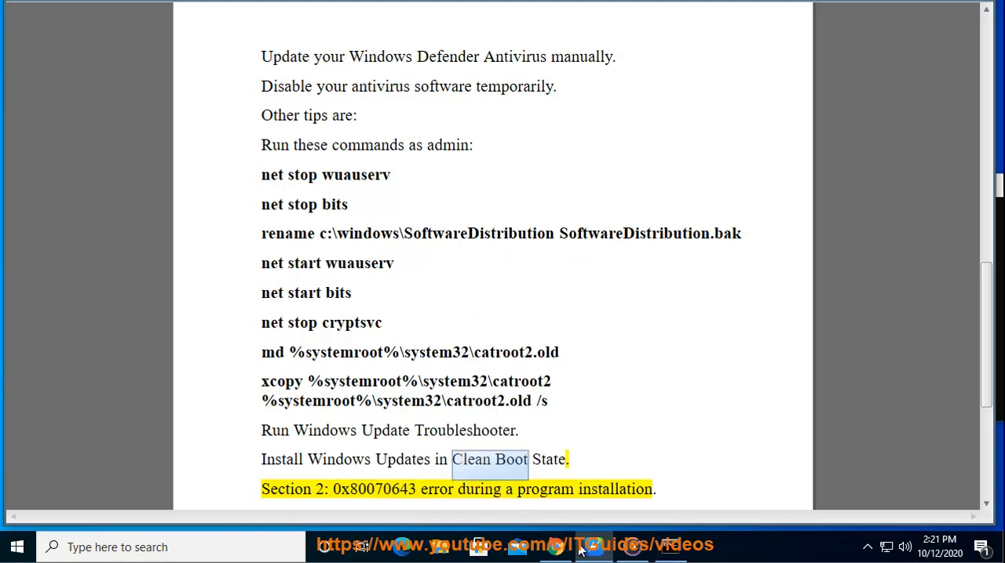
Switch to the browser, search Google for "Clean Boot" and select the Microsoft Support result's title
{"action": "key", "text": "alt+Tab"}
{"action": "left_click", "coordinate": [380, 290]}
{"action": "key", "text": "ctrl+a"}
{"action": "key", "text": "ctrl+v"}
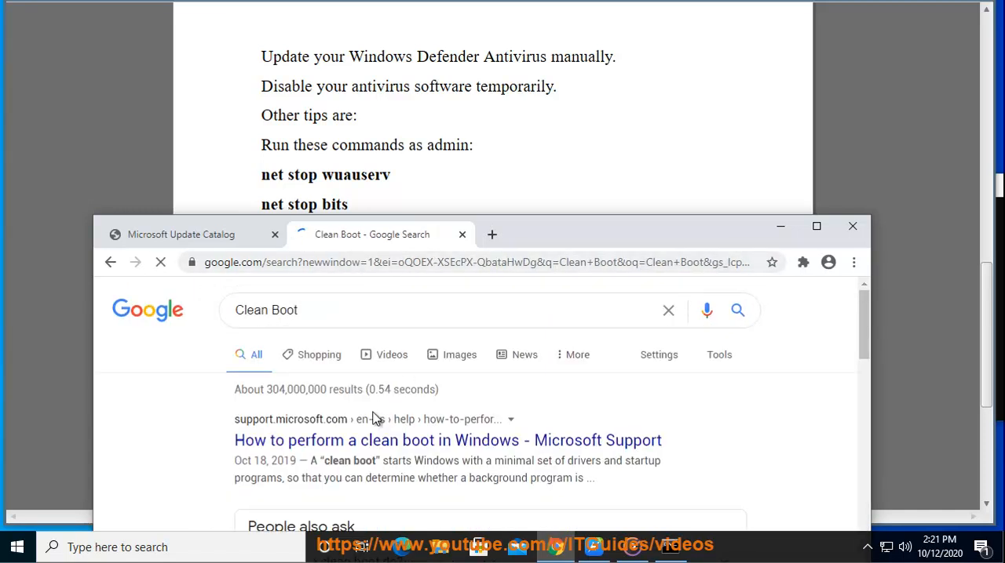
{"action": "left_click_drag", "start_coordinate": [665, 444], "coordinate": [207, 449]}
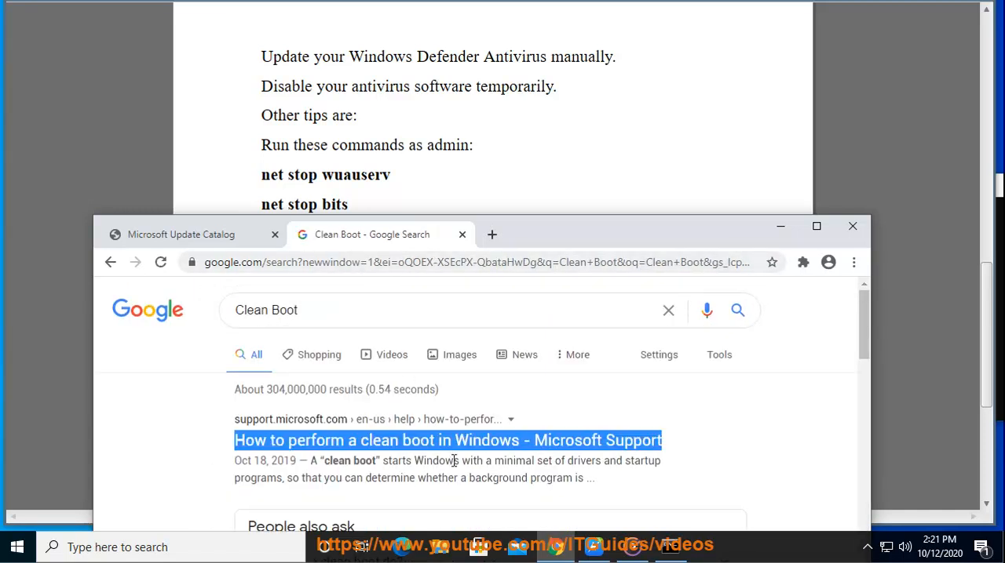
Disable the iTunes Mobile Device Helper startup item in Task Manager, and close Task Manager
{"action": "right_click", "coordinate": [750, 550]}
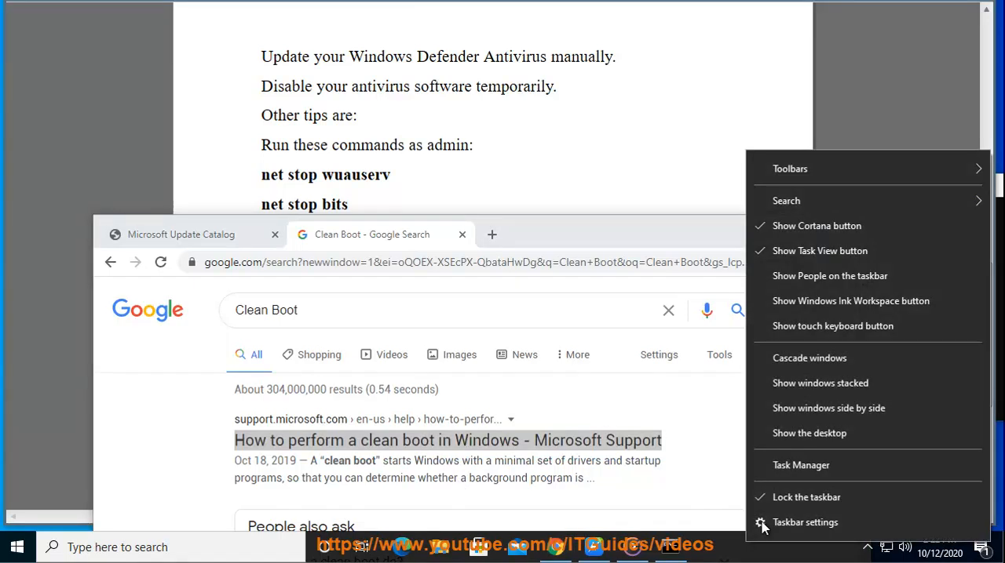
{"action": "left_click", "coordinate": [795, 467]}
{"action": "left_click", "coordinate": [607, 96]}
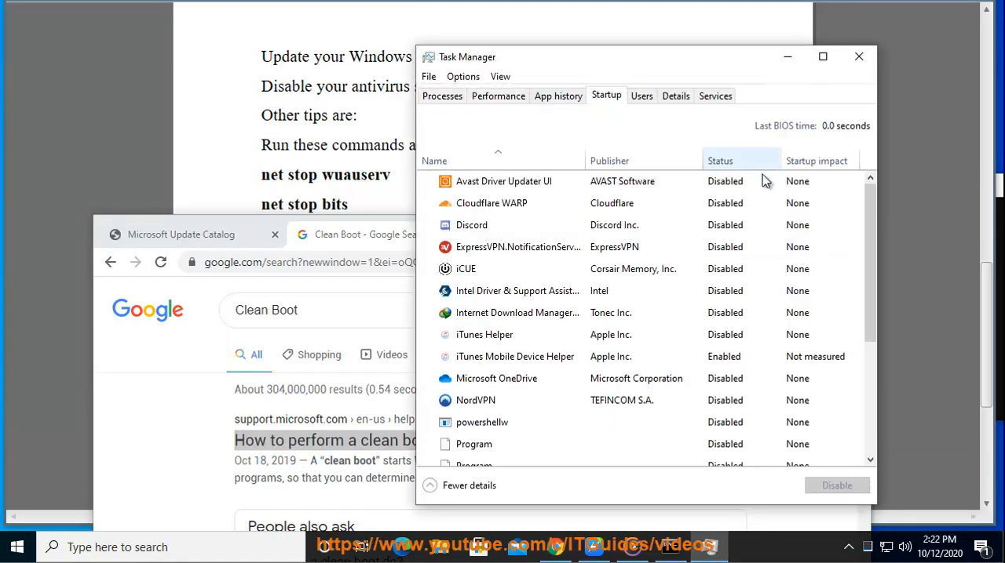
{"action": "left_click", "coordinate": [713, 357]}
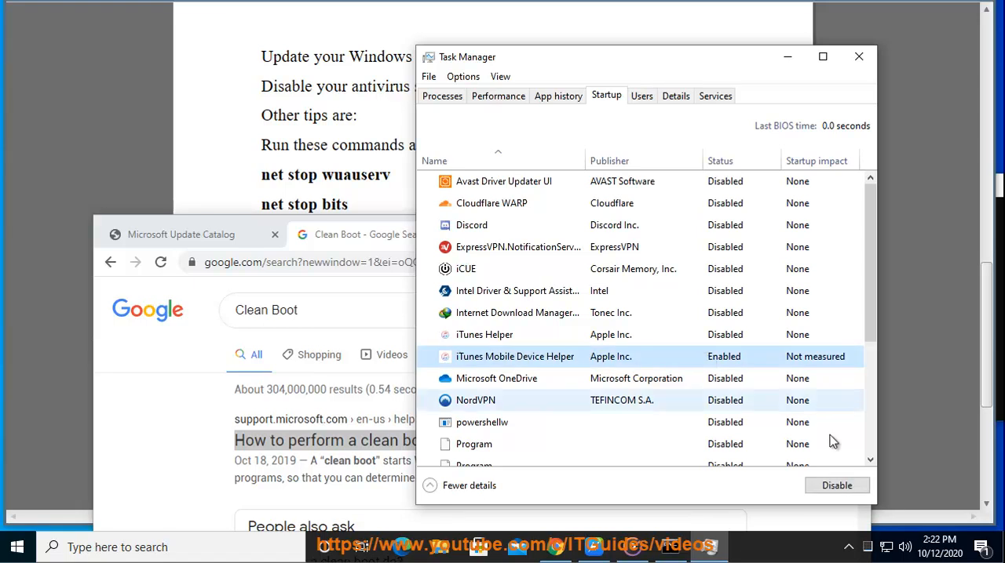
{"action": "left_click", "coordinate": [836, 485]}
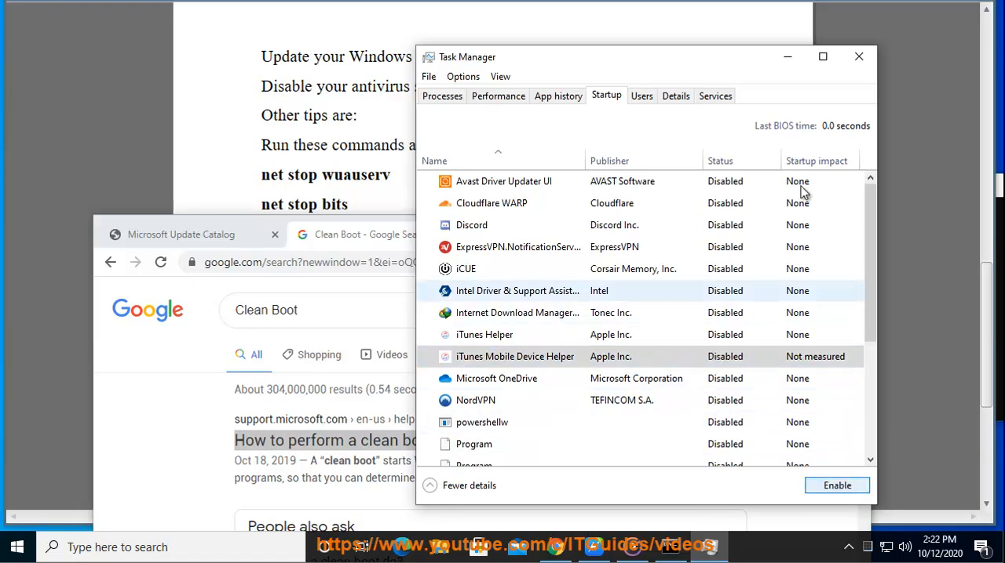
{"action": "left_click", "coordinate": [859, 57]}
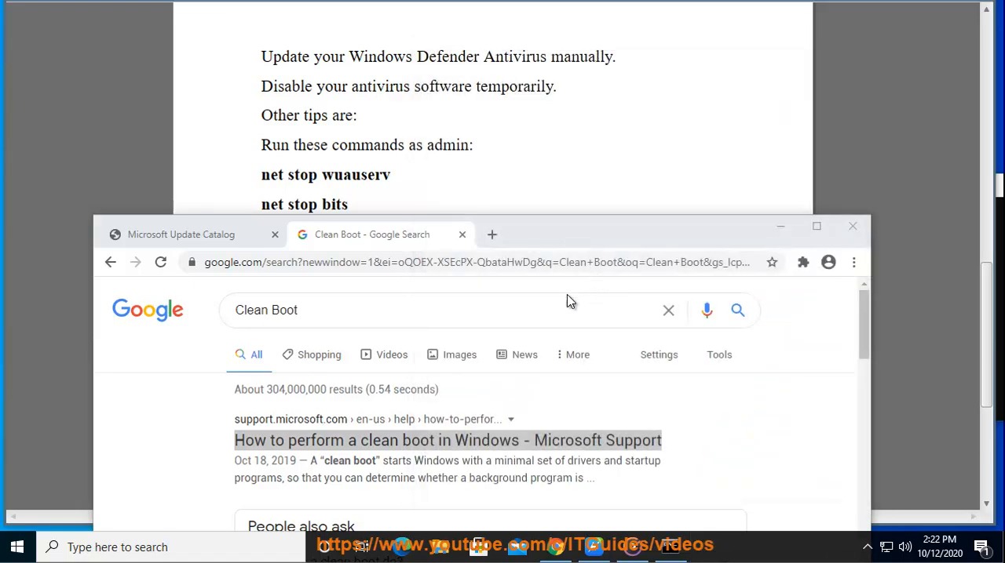
Open System Configuration, disable all services with the Microsoft ones hidden, and cancel the changes
{"action": "key", "text": "super+r"}
{"action": "left_click", "coordinate": [124, 494]}
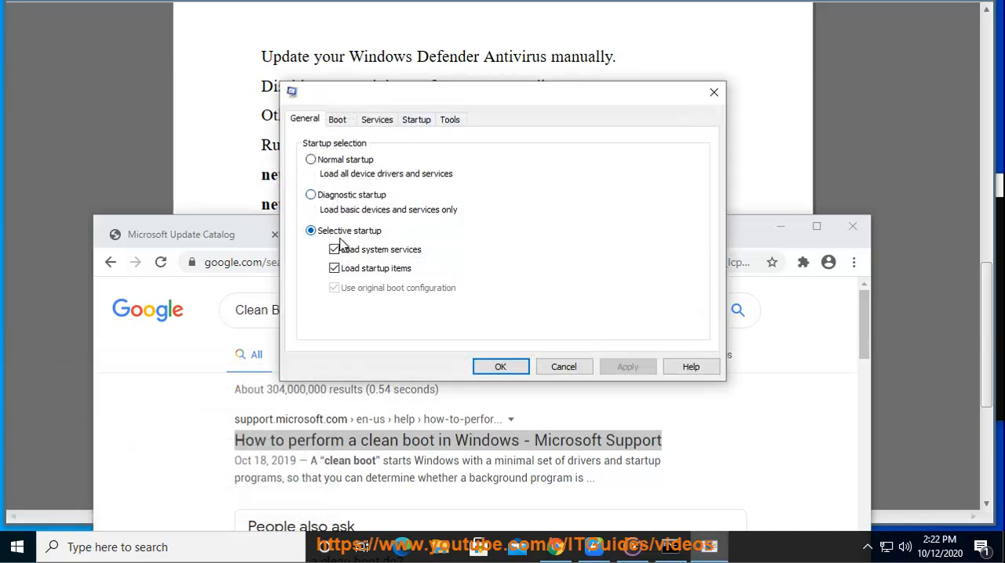
{"action": "left_click", "coordinate": [416, 120]}
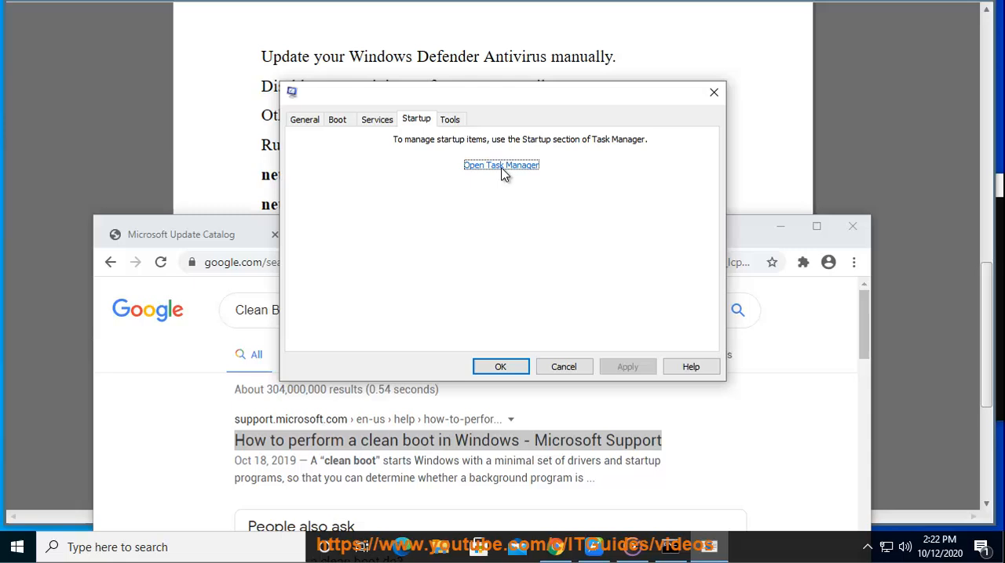
{"action": "left_click", "coordinate": [378, 122]}
{"action": "left_click", "coordinate": [300, 339]}
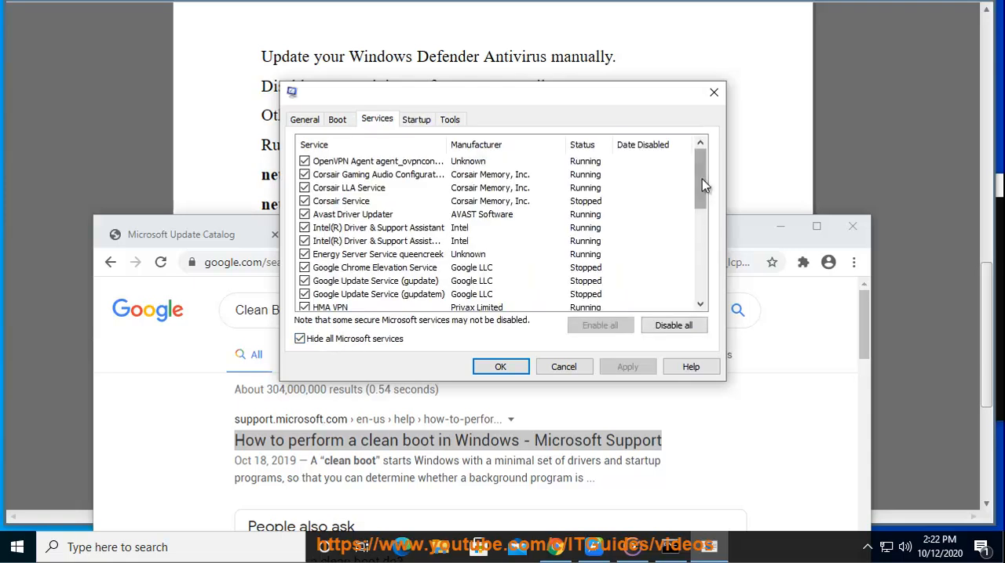
{"action": "left_click_drag", "start_coordinate": [703, 191], "coordinate": [703, 308]}
{"action": "left_click", "coordinate": [689, 328]}
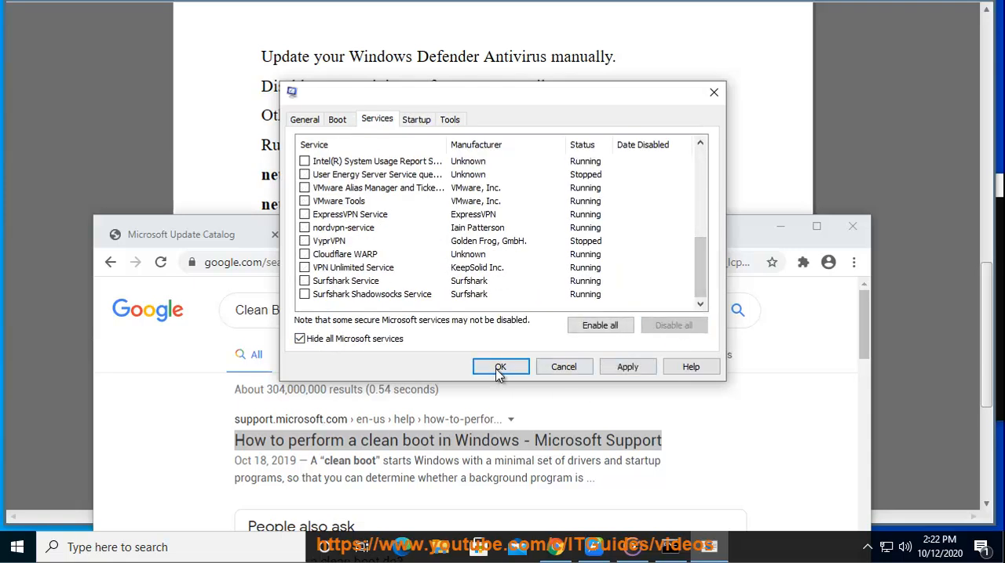
{"action": "left_click", "coordinate": [564, 366]}
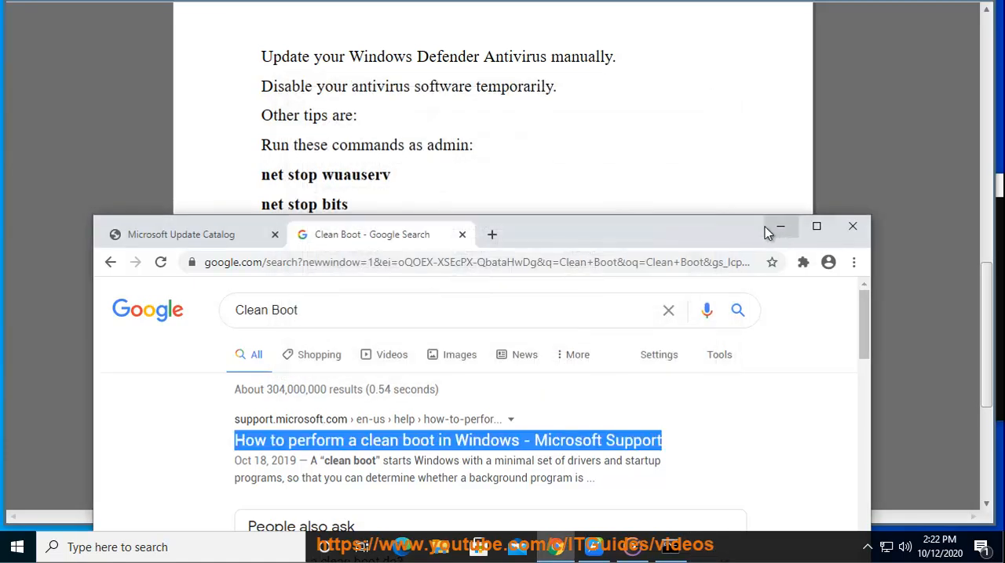
Return to the document's Clean Boot State instruction, and view the Windows Update page in Settings before closing it
{"action": "left_click", "coordinate": [770, 227]}
{"action": "left_click_drag", "start_coordinate": [450, 465], "coordinate": [244, 461]}
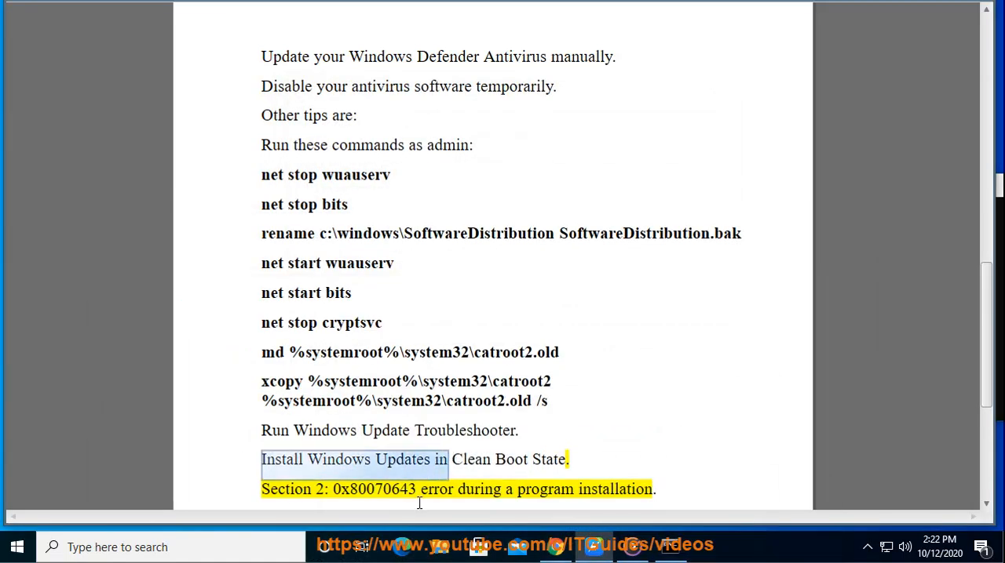
{"action": "left_click", "coordinate": [16, 547]}
{"action": "left_click", "coordinate": [16, 475]}
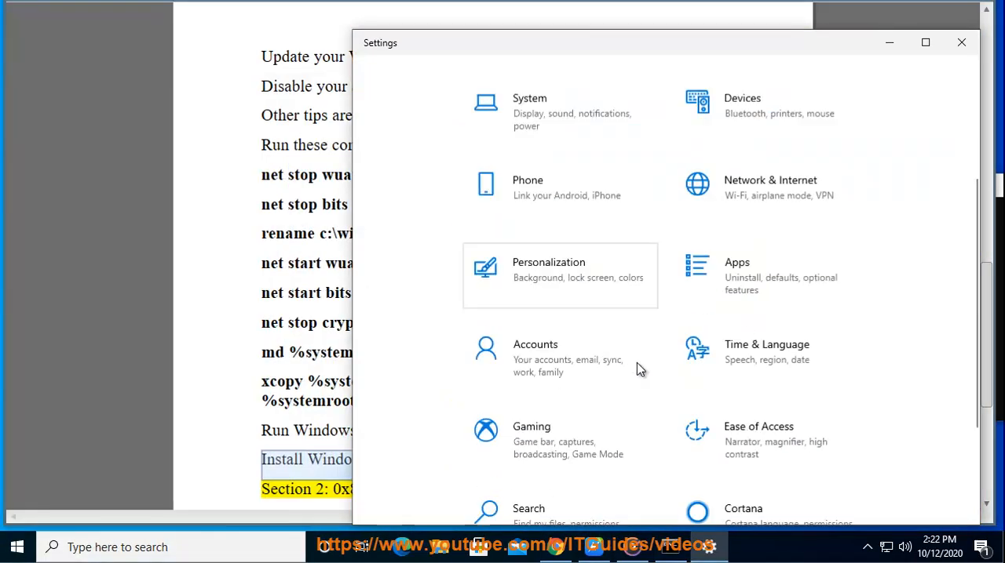
{"action": "scroll", "coordinate": [639, 370], "scroll_direction": "down", "scroll_amount": 3}
{"action": "left_click", "coordinate": [684, 457]}
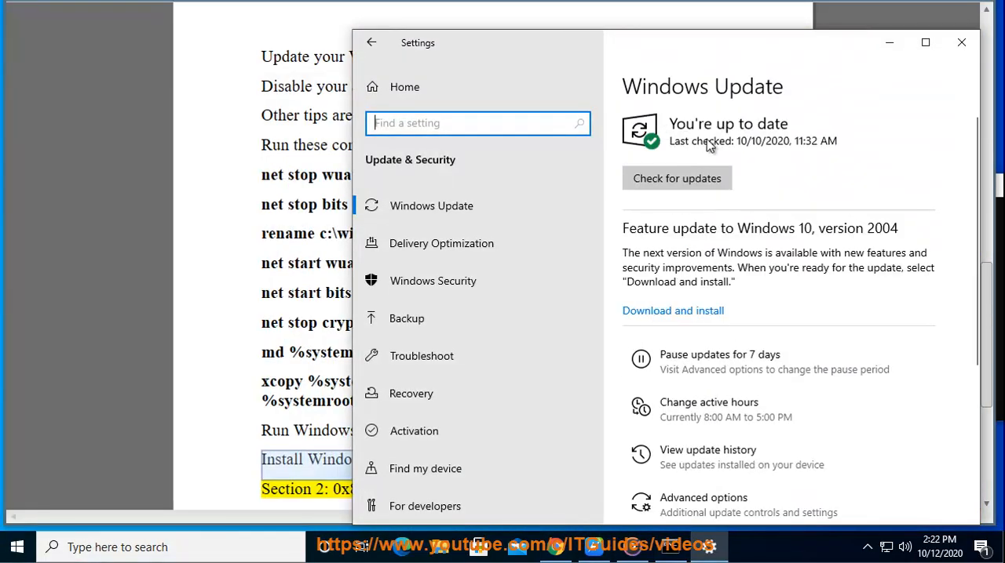
{"action": "left_click", "coordinate": [961, 42]}
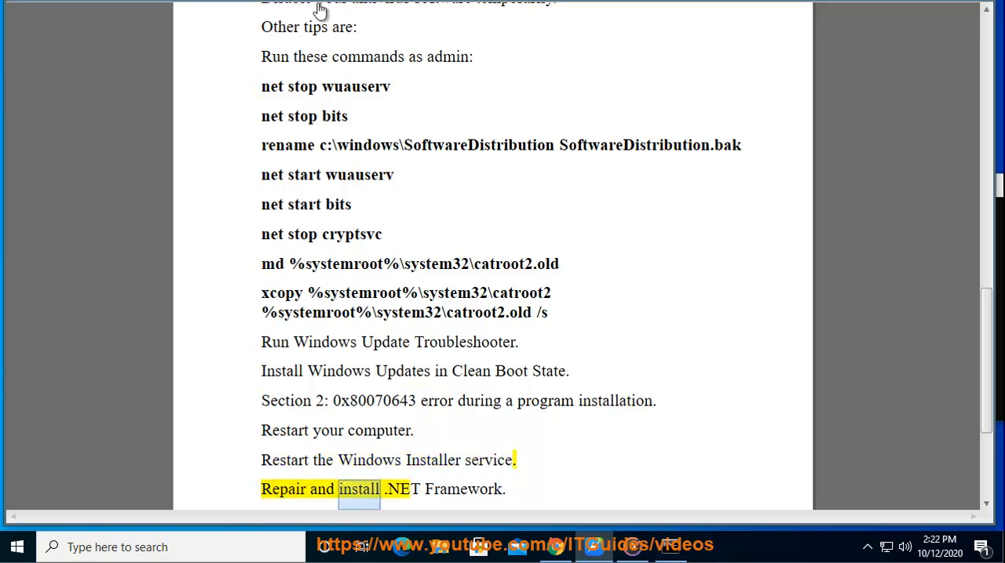
Select the word "service" in the document's Windows Installer instruction, and open the Services app through Windows search
{"action": "double_click", "coordinate": [487, 460]}
{"action": "left_click", "coordinate": [177, 549]}
{"action": "type", "text": "SER"}
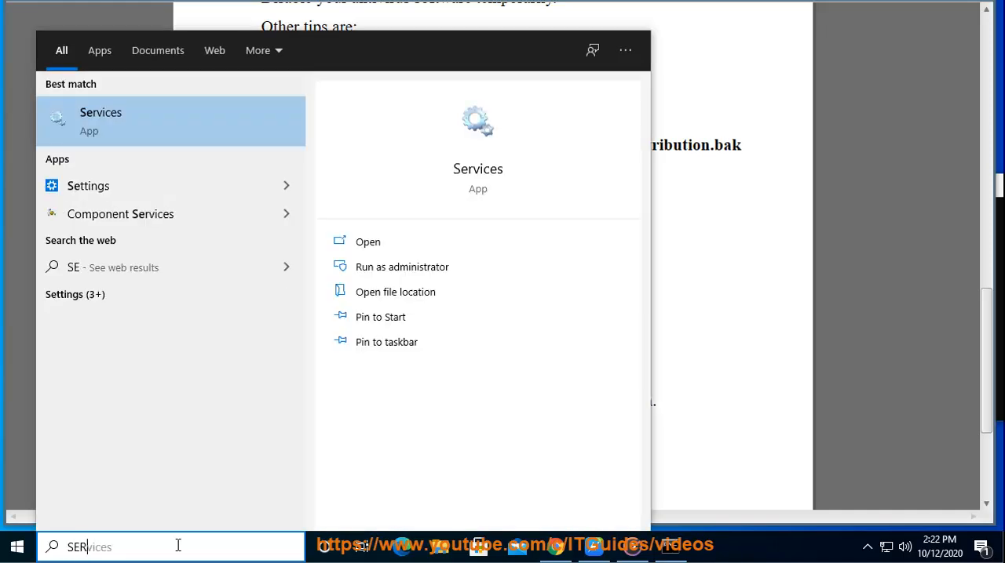
{"action": "left_click", "coordinate": [148, 128]}
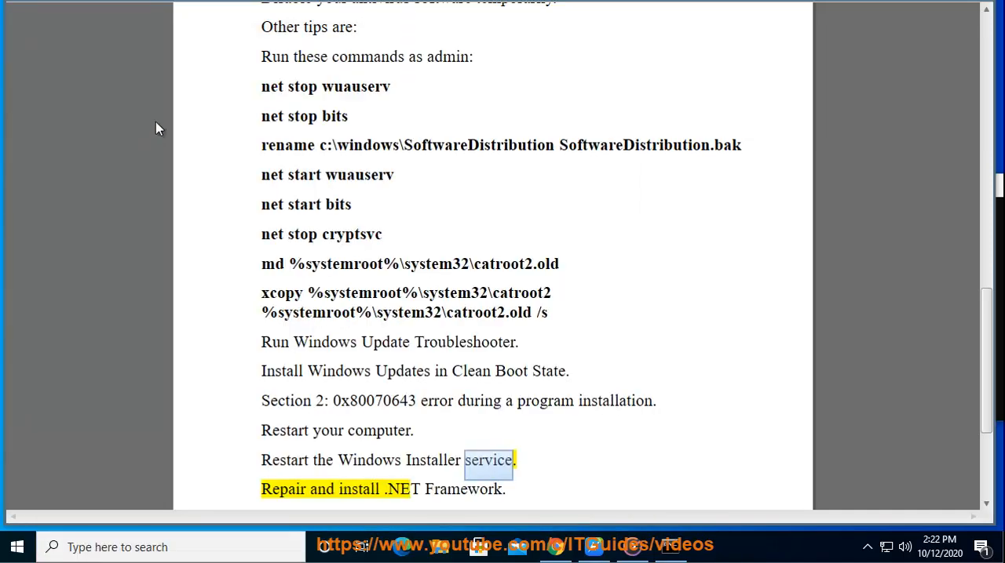
Start the Windows Installer service and close the Services window
{"action": "left_click", "coordinate": [671, 355]}
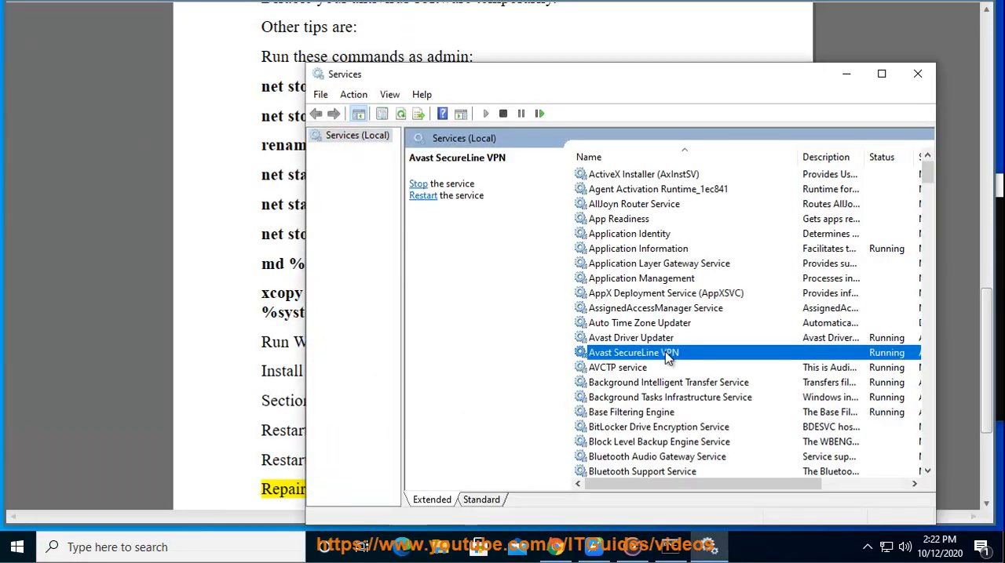
{"action": "key", "text": "w"}
{"action": "scroll", "coordinate": [659, 424], "scroll_direction": "down", "scroll_amount": 2}
{"action": "scroll", "coordinate": [650, 454], "scroll_direction": "down", "scroll_amount": 1}
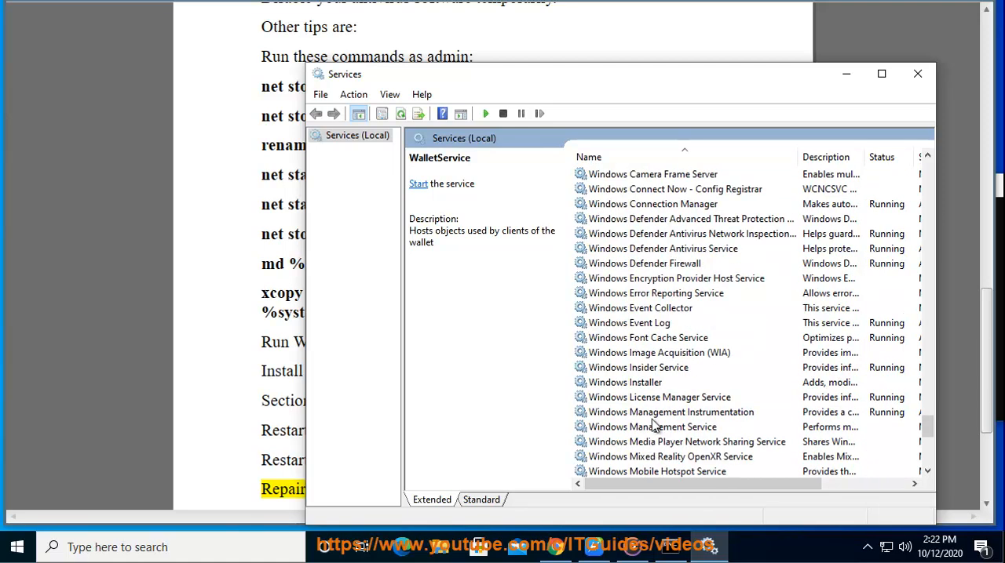
{"action": "left_click", "coordinate": [655, 384]}
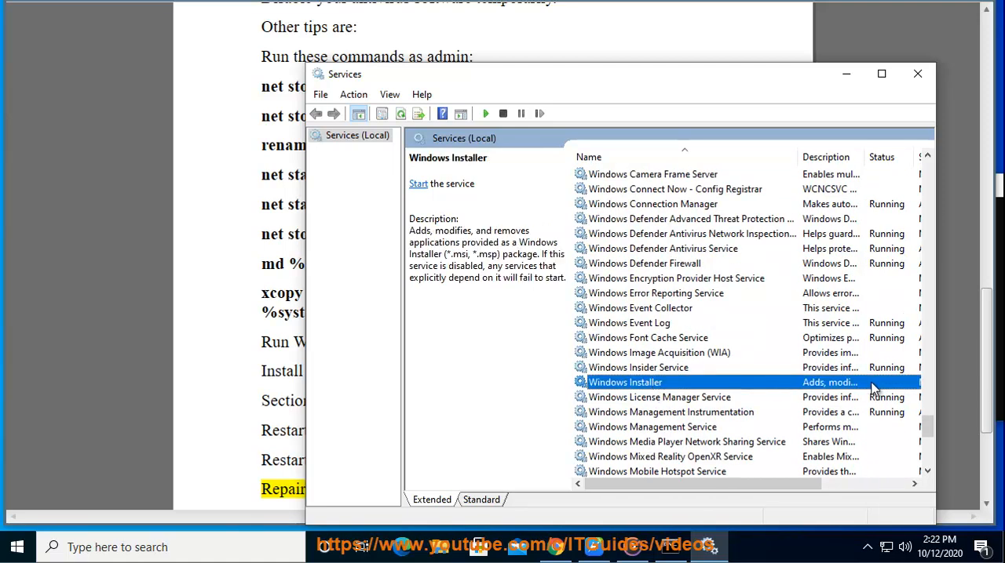
{"action": "right_click", "coordinate": [596, 385]}
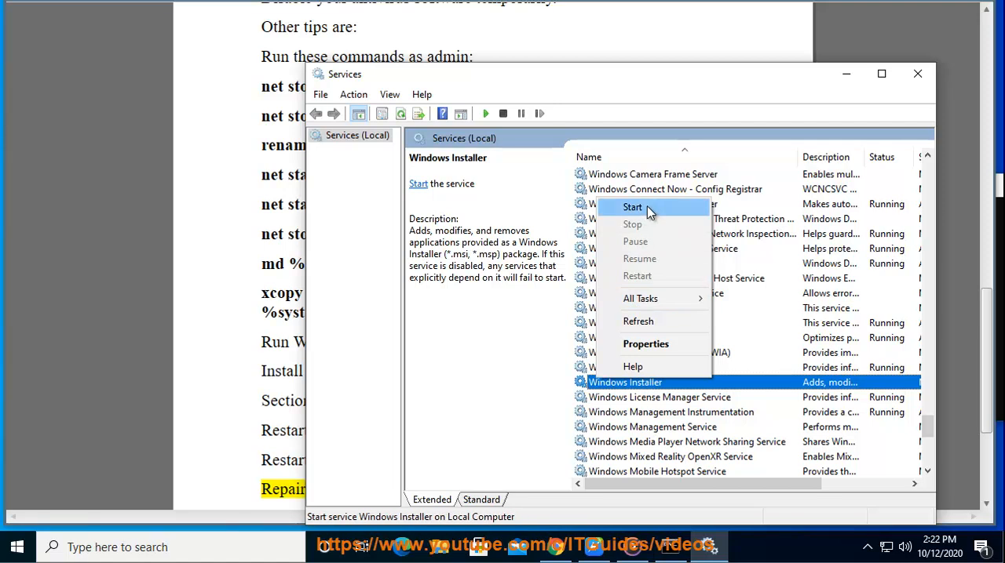
{"action": "left_click", "coordinate": [649, 207]}
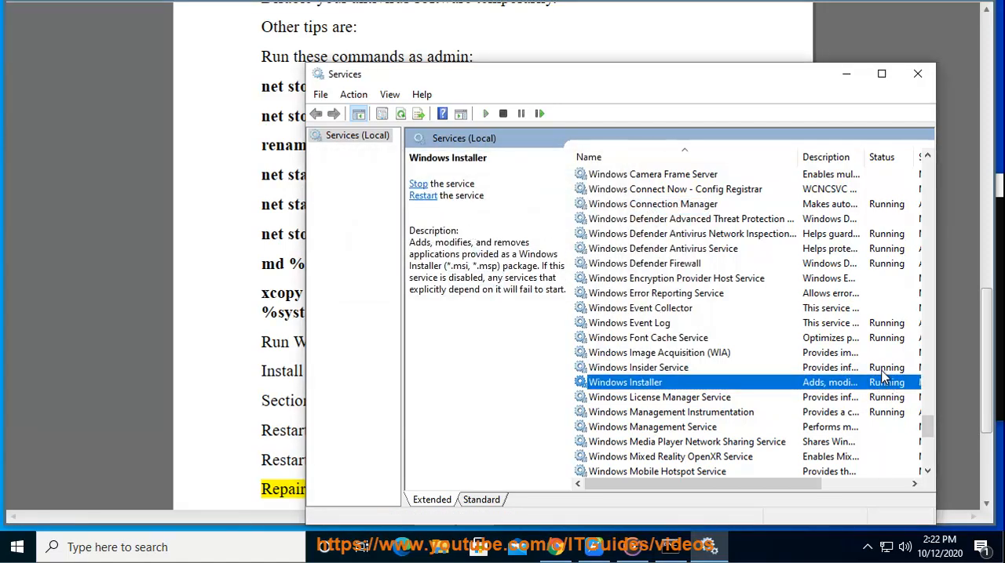
{"action": "left_click", "coordinate": [917, 73]}
{"action": "left_click", "coordinate": [508, 461]}
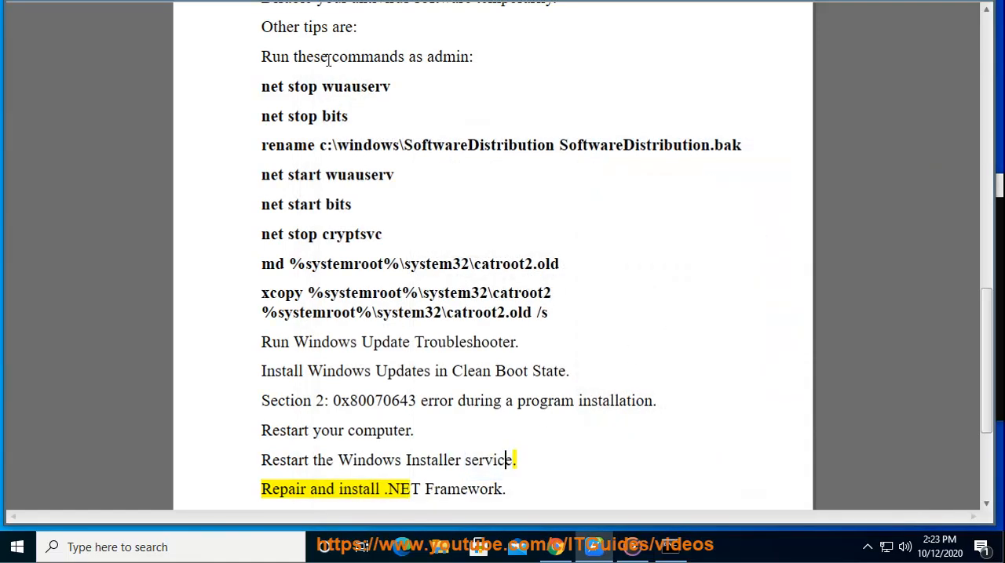
Switch to the browser, search Google for "net framework" in the Update Catalog's tab, and select the official .NET Framework download result's title
{"action": "left_click", "coordinate": [555, 547]}
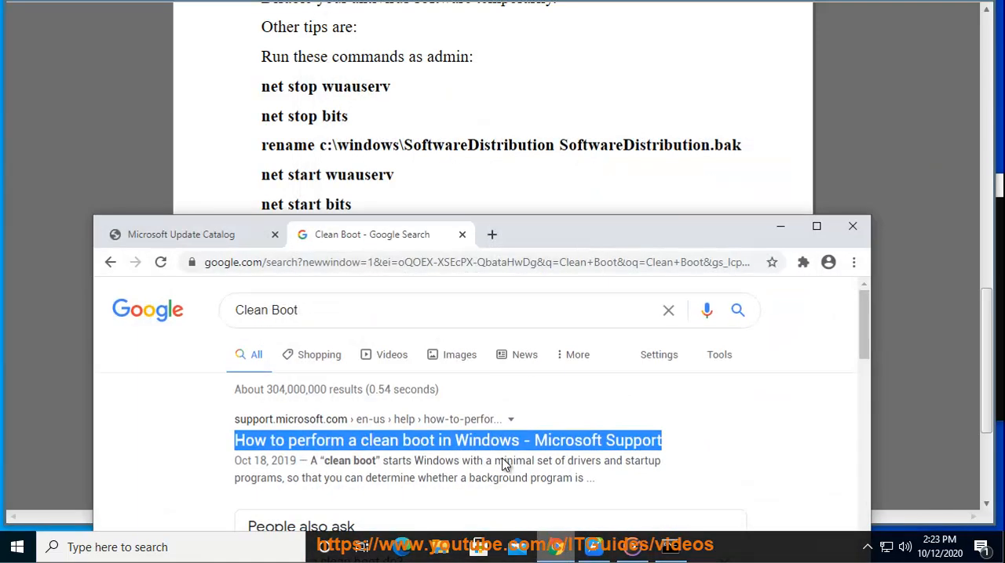
{"action": "left_click", "coordinate": [165, 235]}
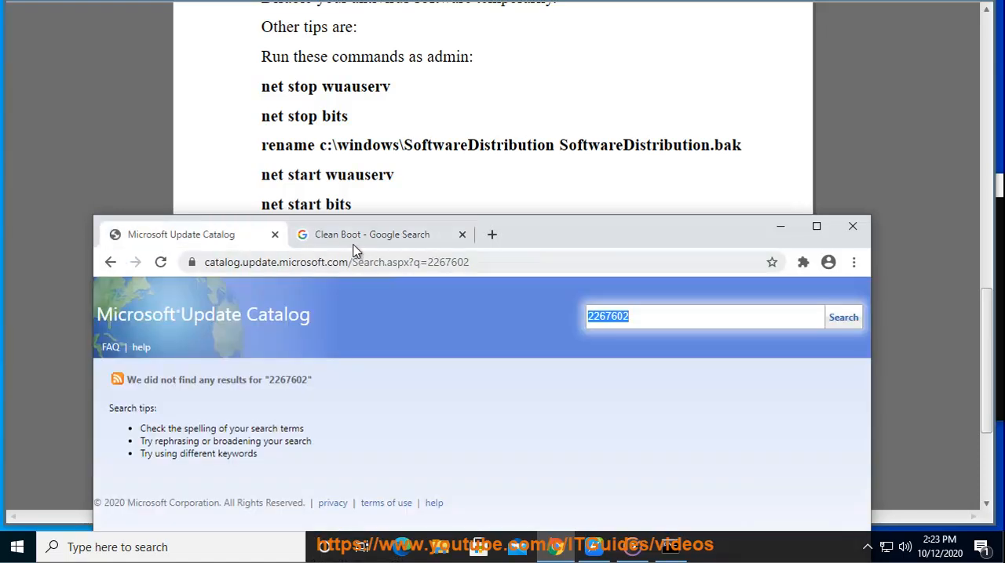
{"action": "left_click", "coordinate": [110, 262]}
{"action": "left_click", "coordinate": [110, 262]}
{"action": "left_click", "coordinate": [110, 263]}
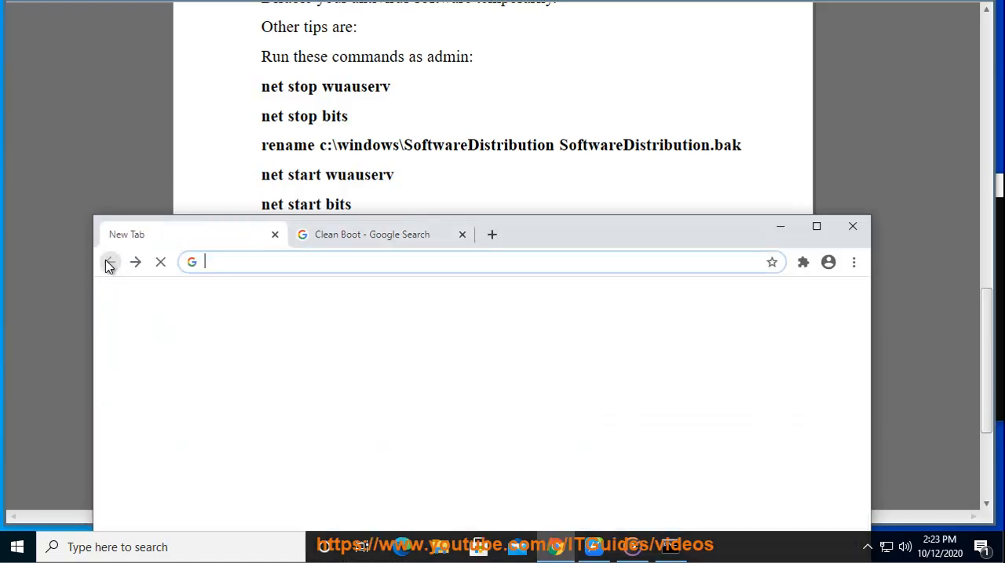
{"action": "left_click", "coordinate": [233, 263]}
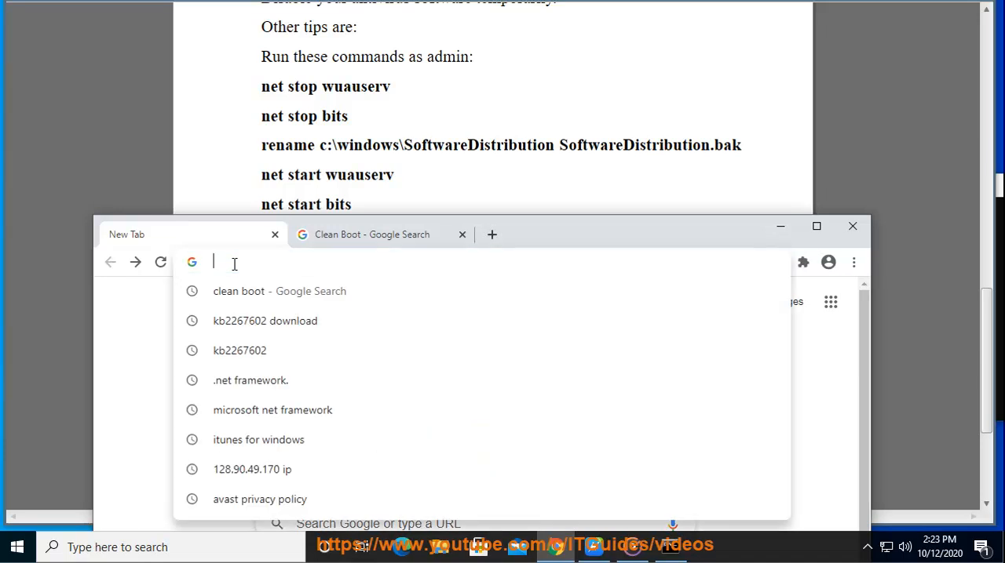
{"action": "type", "text": "NE"}
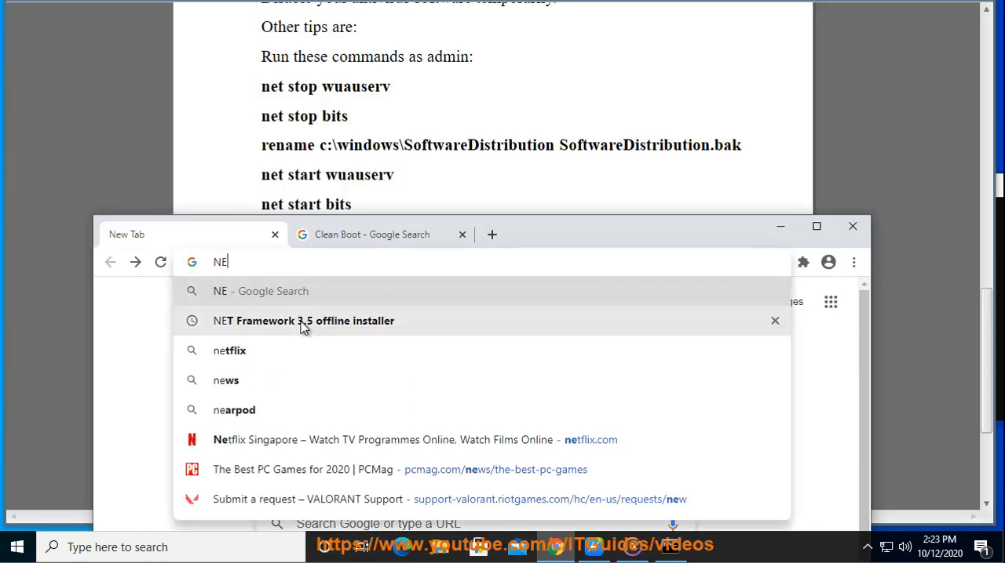
{"action": "type", "text": "T"}
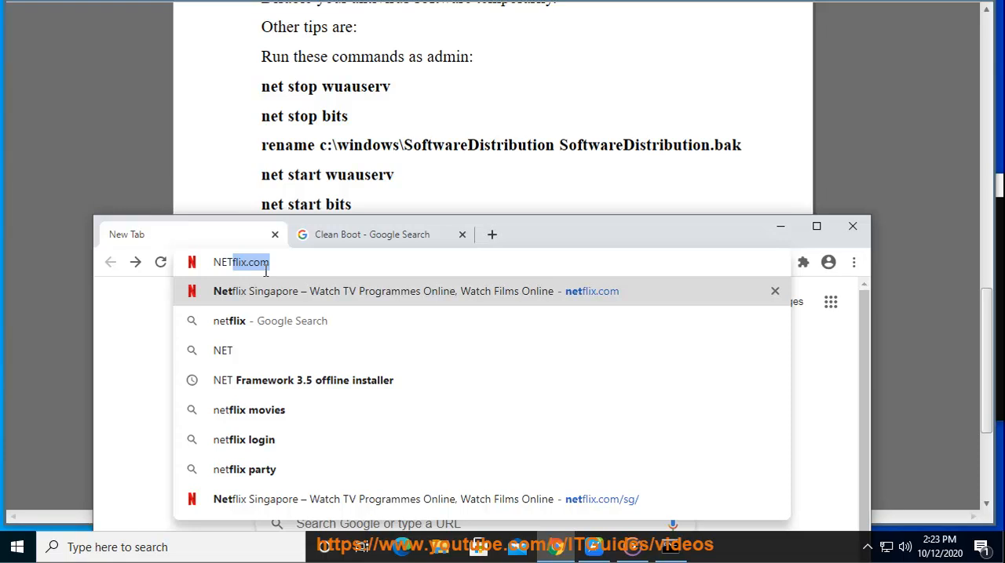
{"action": "type", "text": " FRAN"}
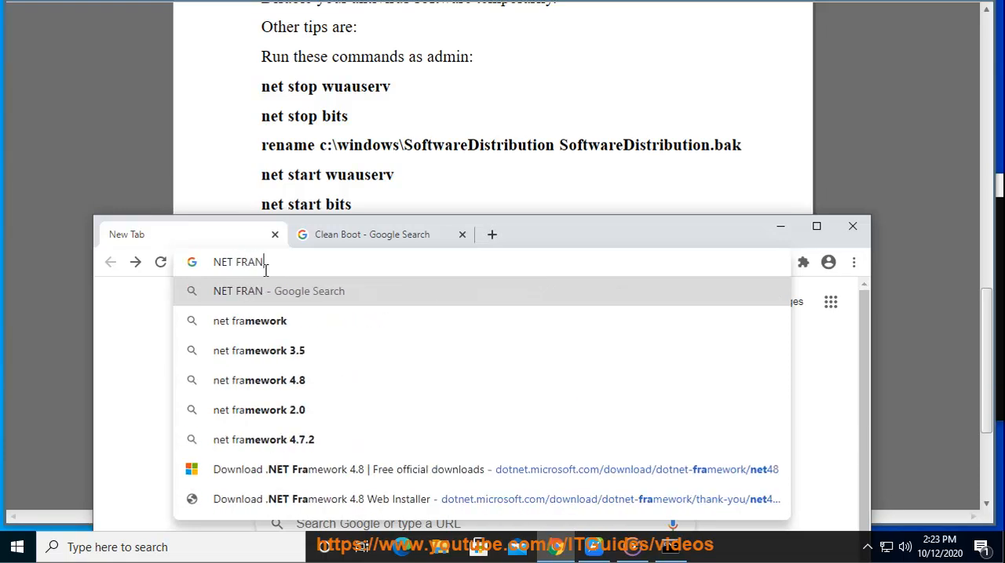
{"action": "key", "text": "BackSpace"}
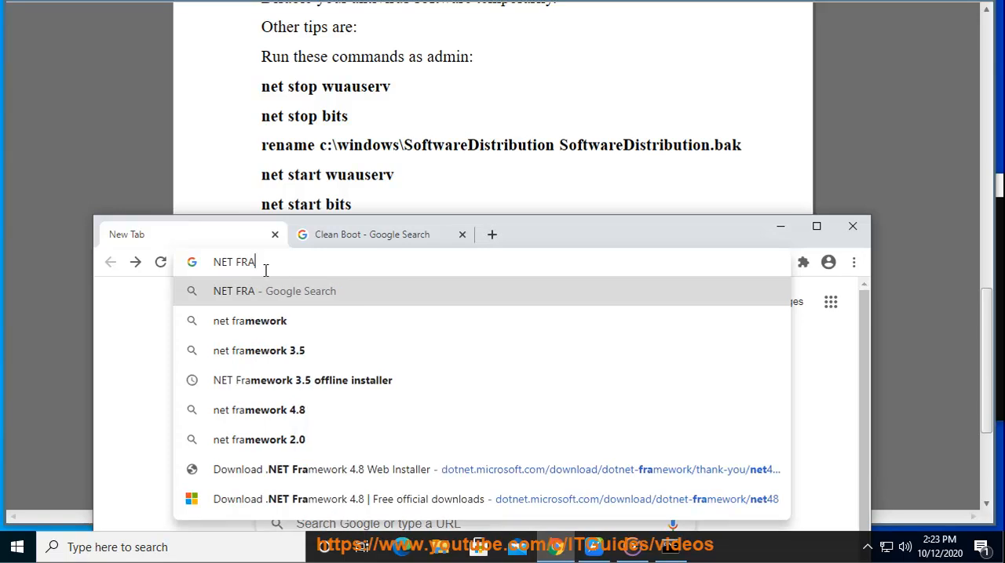
{"action": "left_click", "coordinate": [245, 322]}
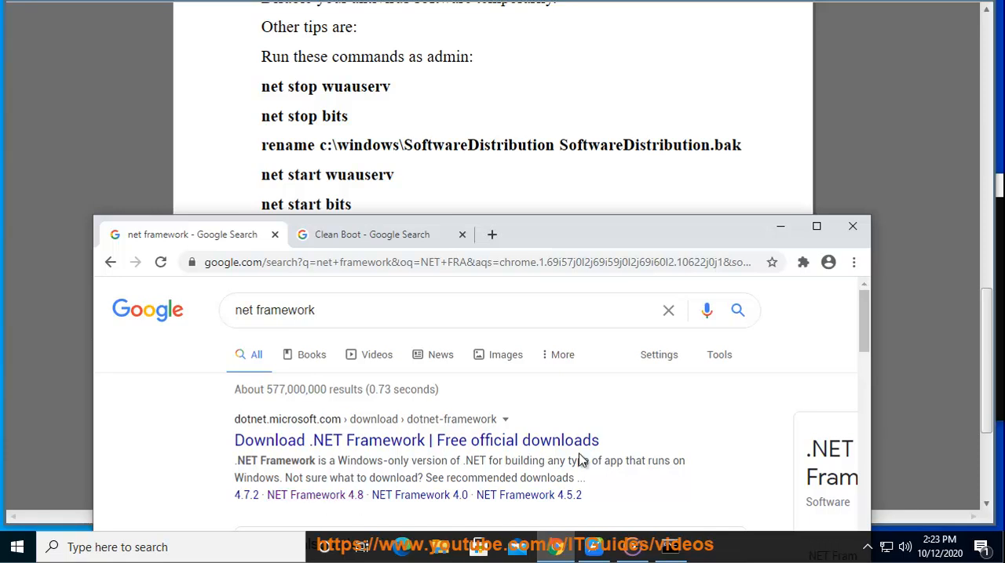
{"action": "left_click_drag", "start_coordinate": [615, 444], "coordinate": [217, 442]}
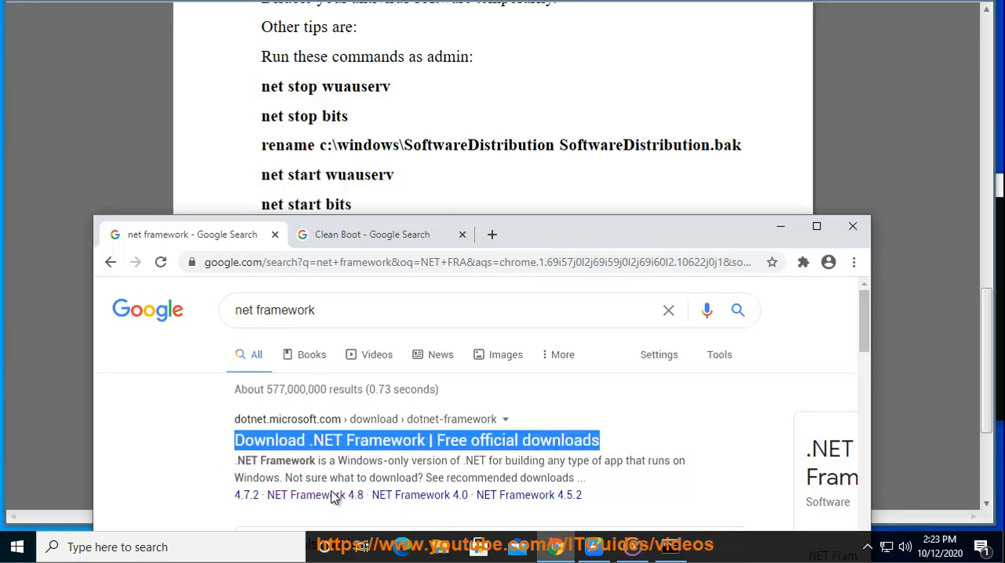
Minimize the browser and return to the beginning of the error 0x80070643 guide document
{"action": "left_click", "coordinate": [786, 227]}
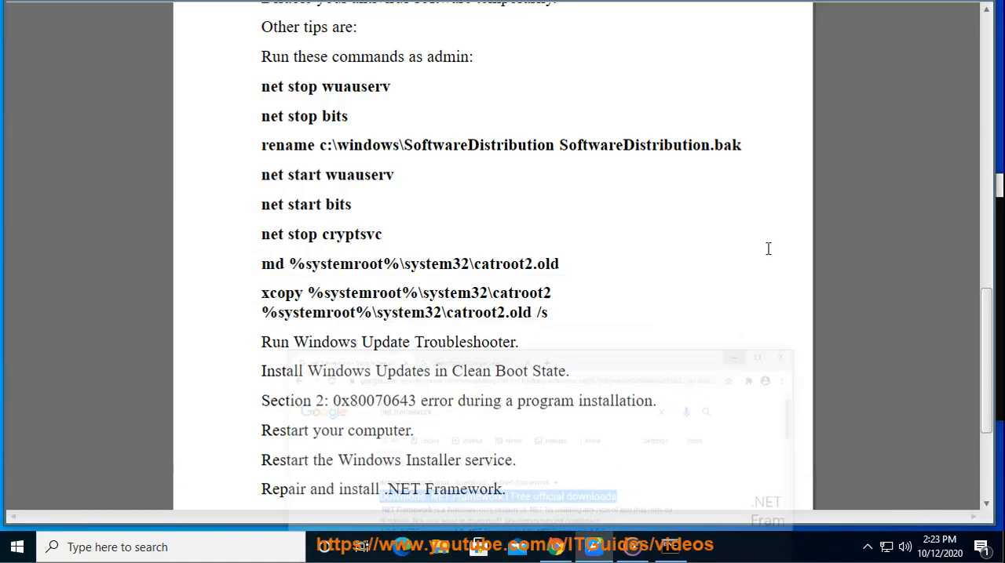
{"action": "scroll", "coordinate": [796, 415], "scroll_direction": "up", "scroll_amount": 10}
{"action": "scroll", "coordinate": [800, 401], "scroll_direction": "up", "scroll_amount": 5}
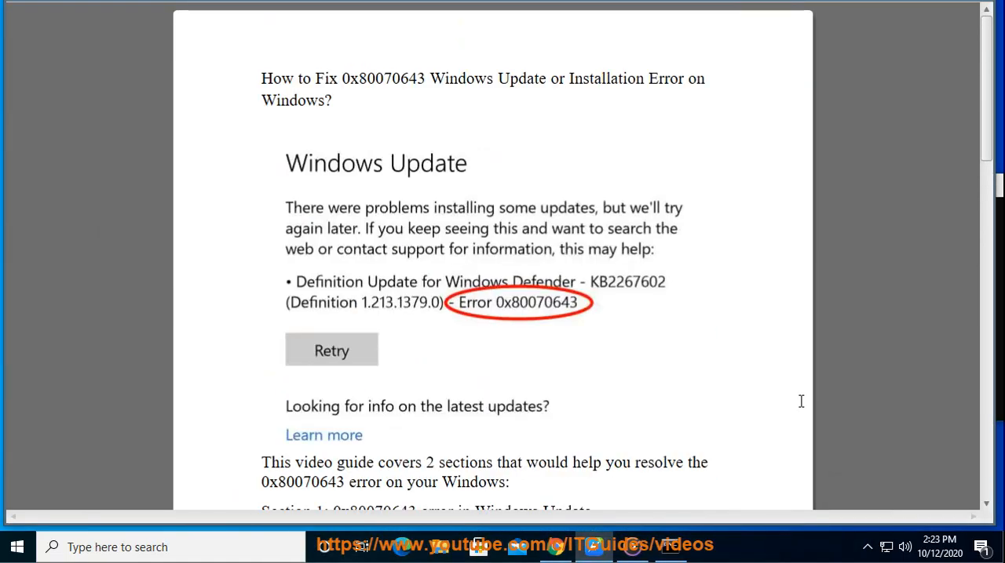